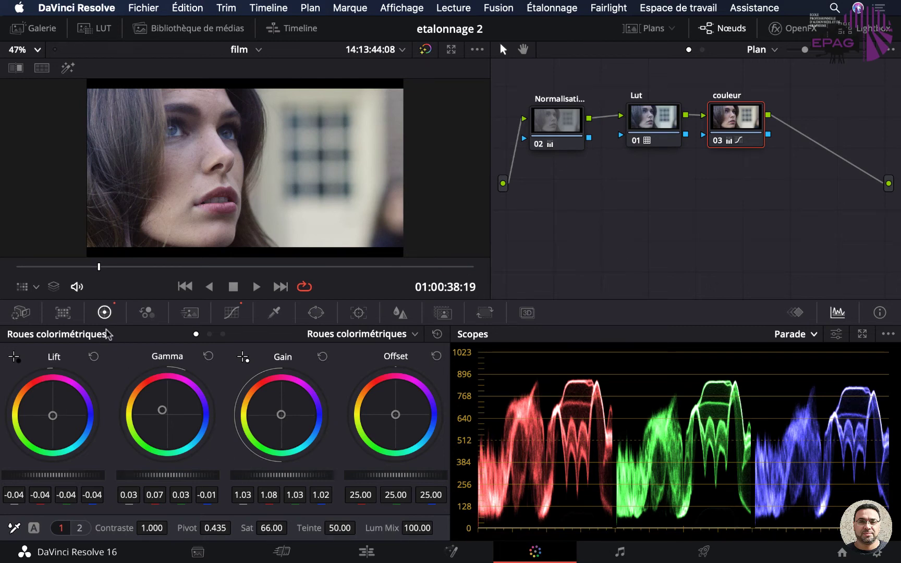
Step: Switch to the Edit page, leaving the scope type and media pool options unchanged
left_click(795, 334)
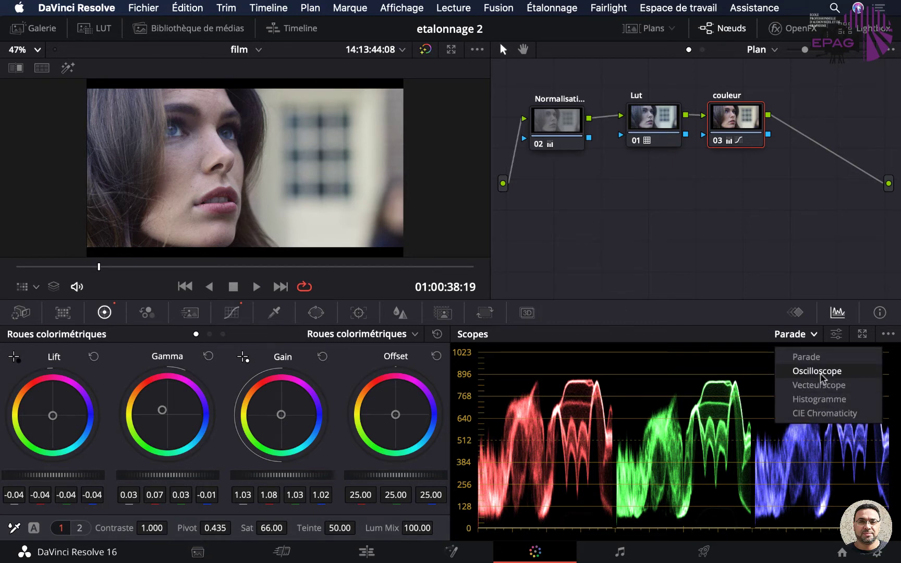
left_click(714, 390)
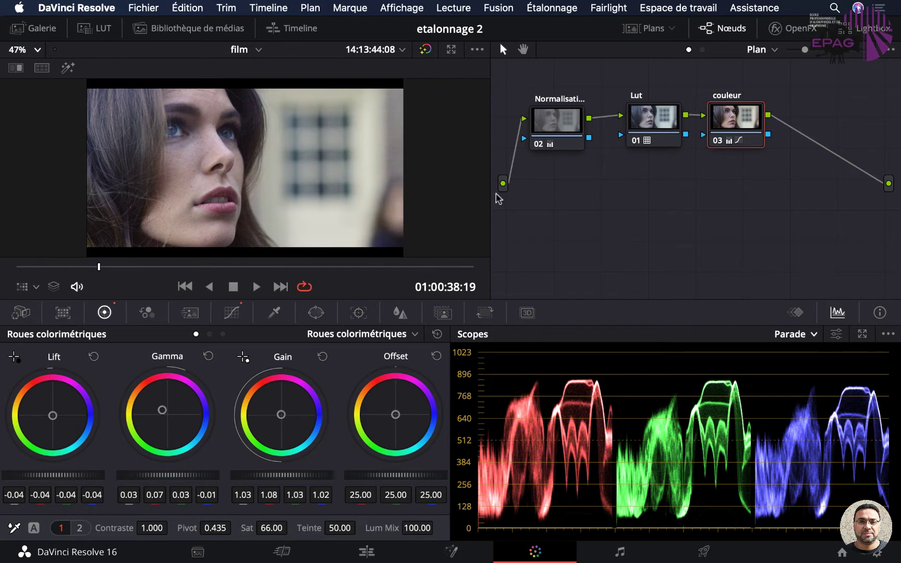
key("shift+4")
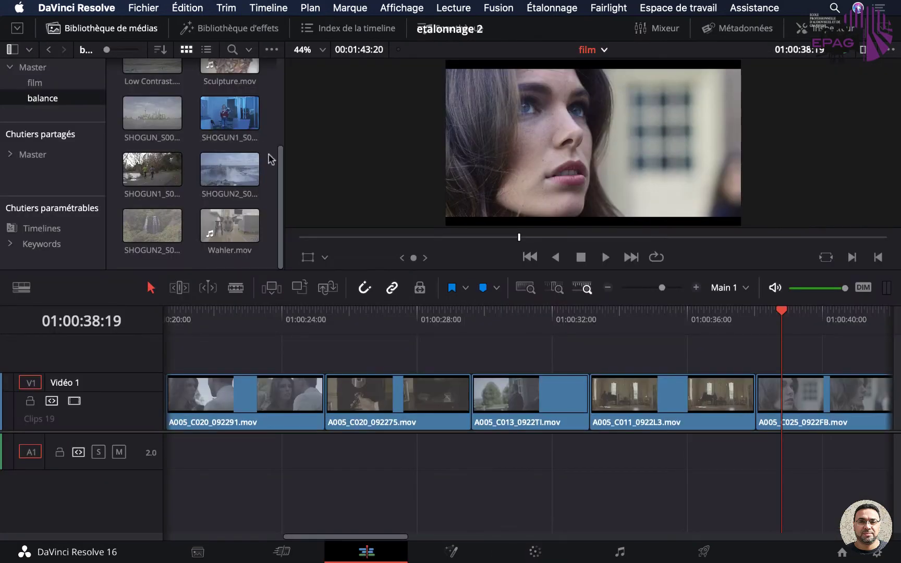
right_click(270, 156)
mouse_move(305, 164)
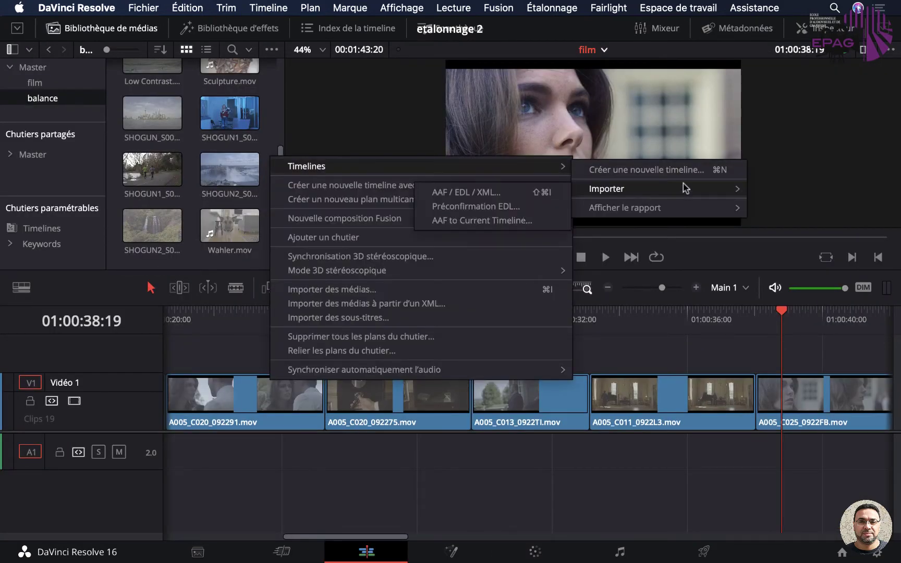
left_click(508, 477)
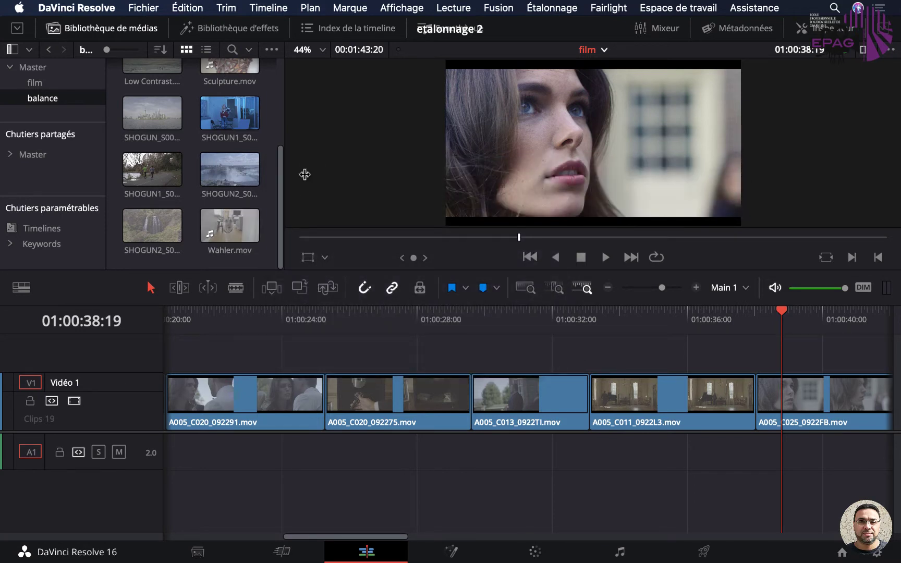
Step: Load the balance timeline in the viewer and park the playhead on the skyline clip
left_click(605, 50)
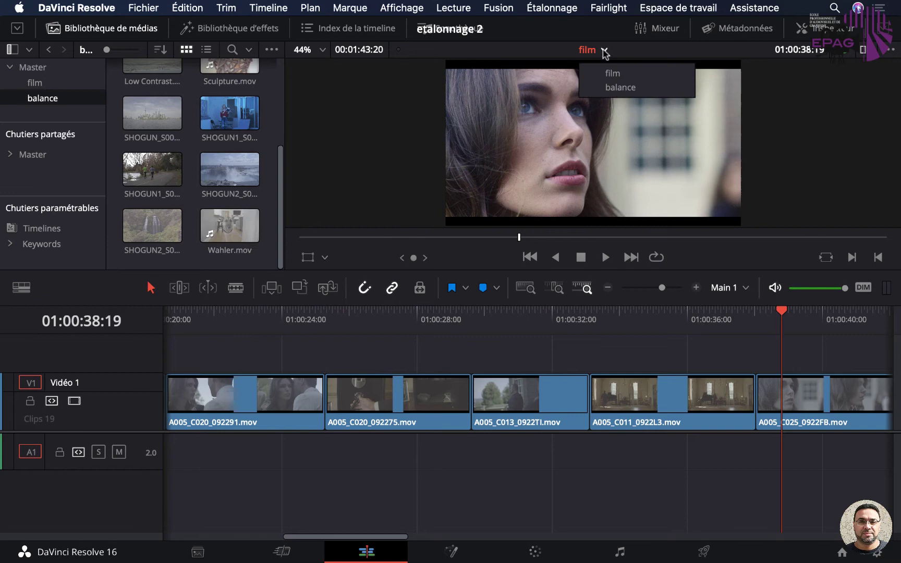
left_click(617, 88)
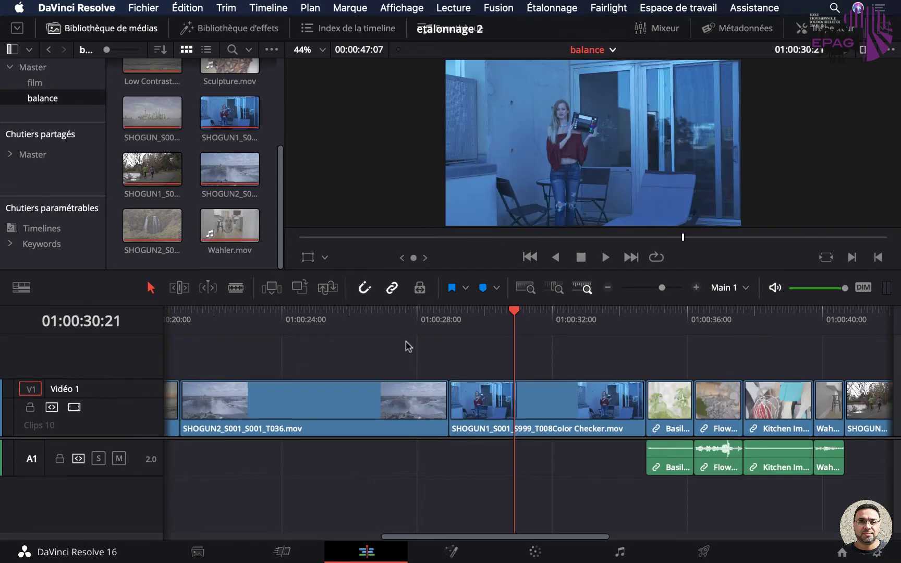
scroll(274, 377, "left", 10)
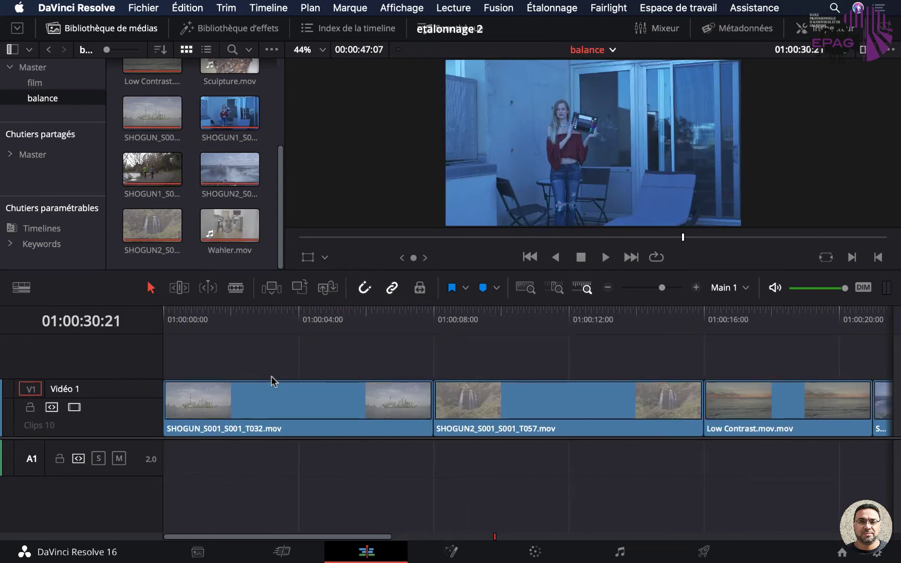
left_click(300, 321)
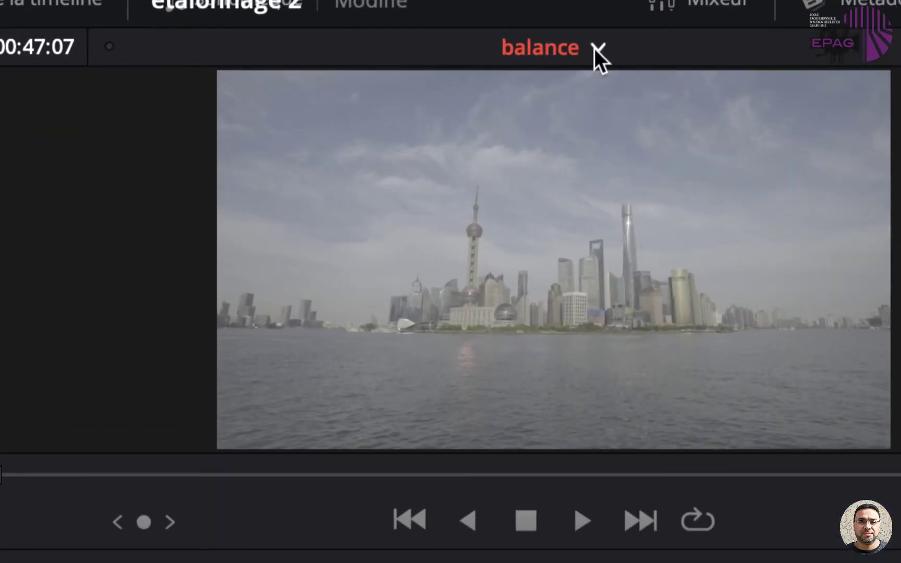
Step: Flip to the film timeline and back to balance, then move to the Color page
left_click(594, 49)
left_click(581, 101)
left_click(581, 49)
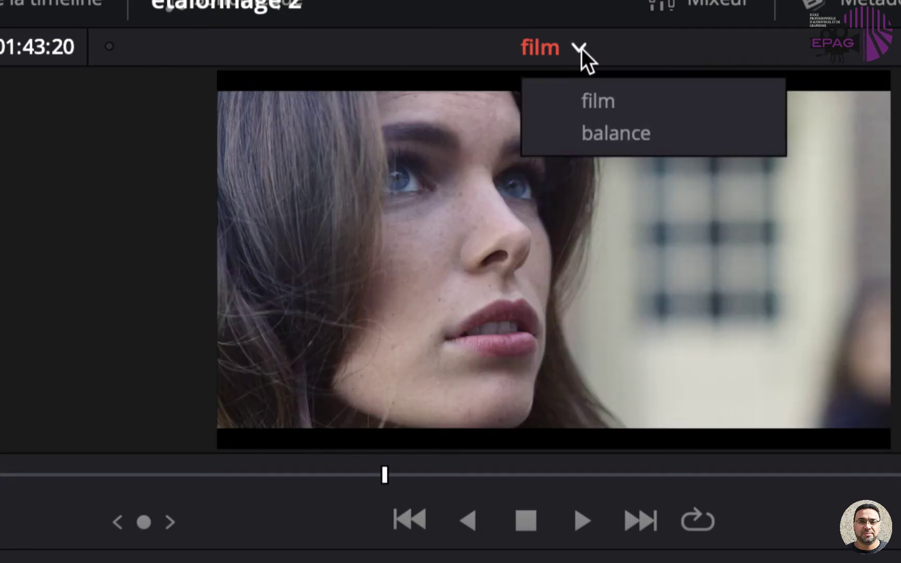
left_click(598, 135)
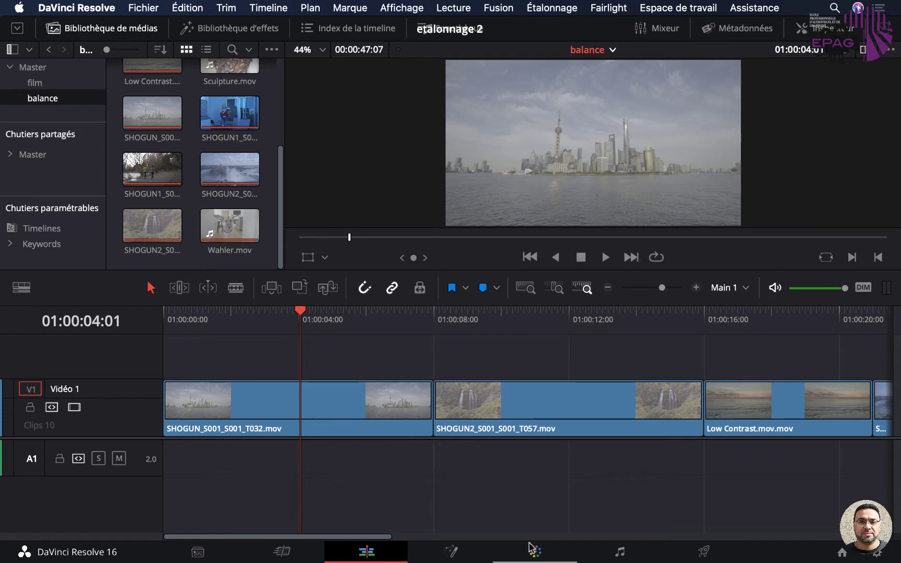
left_click(532, 548)
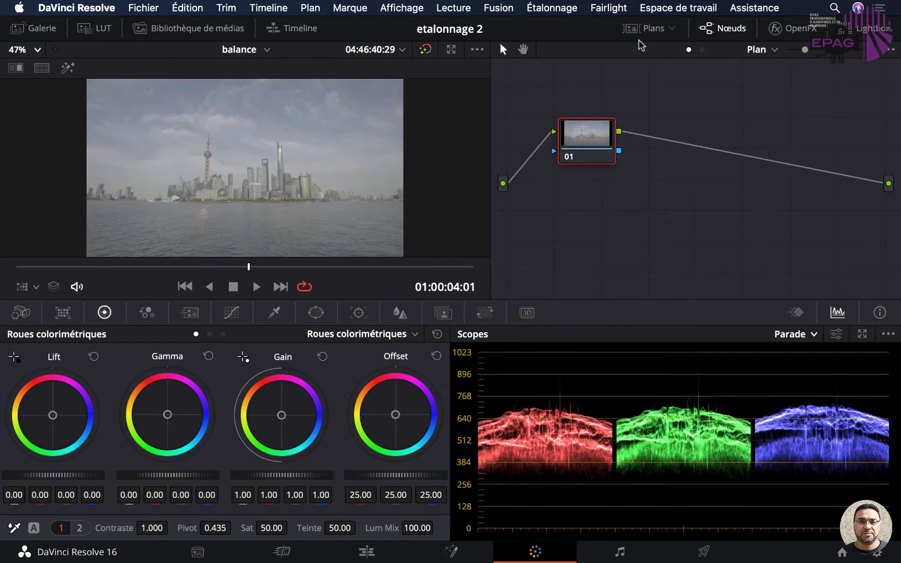
left_click(646, 28)
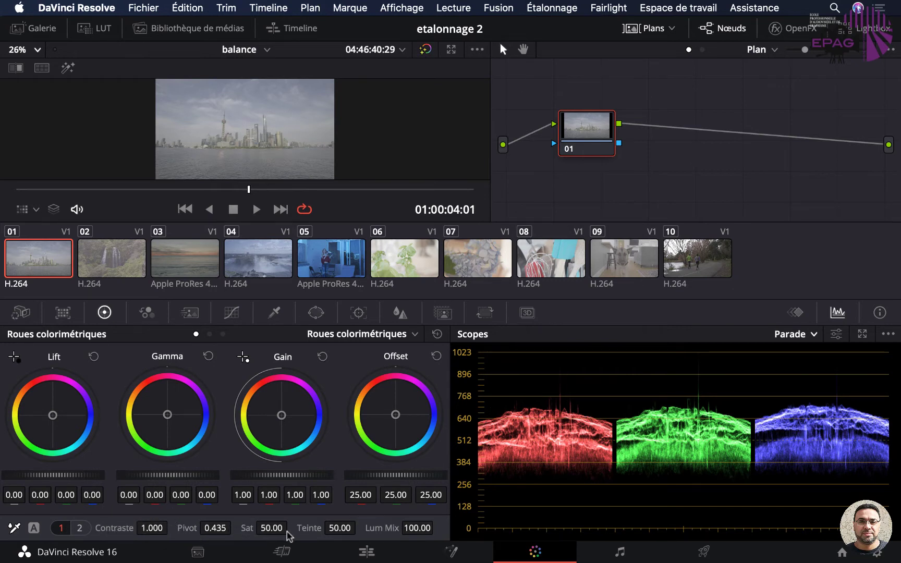
left_click(631, 29)
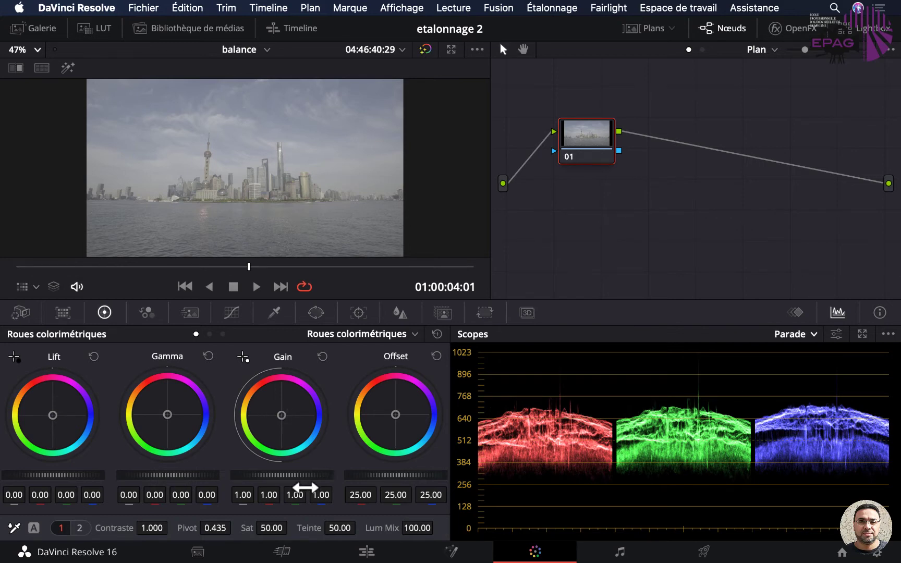
left_click_drag(276, 476, 313, 475)
left_click_drag(245, 477, 251, 477)
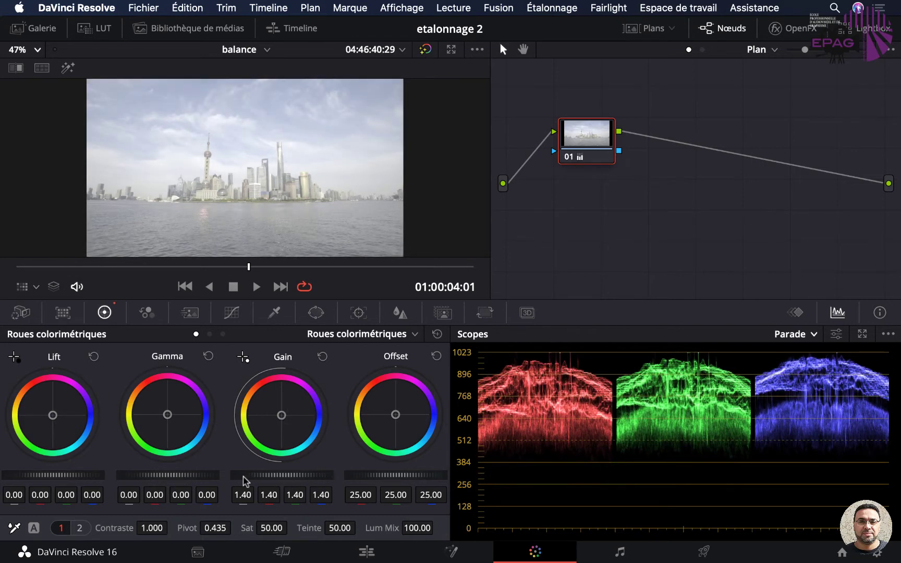
mouse_move(52, 476)
left_mouse_down()
mouse_move(21, 478)
mouse_move(47, 477)
left_mouse_up()
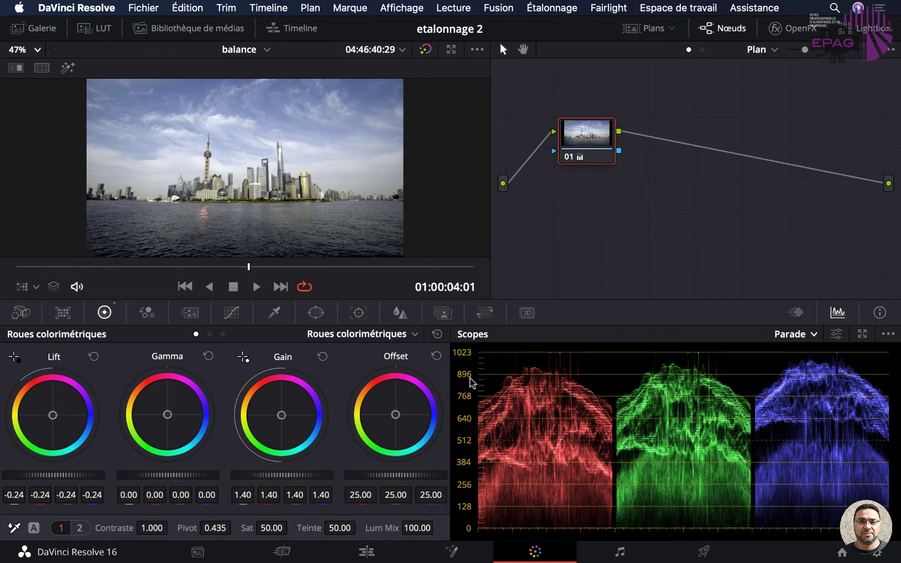
left_click(438, 335)
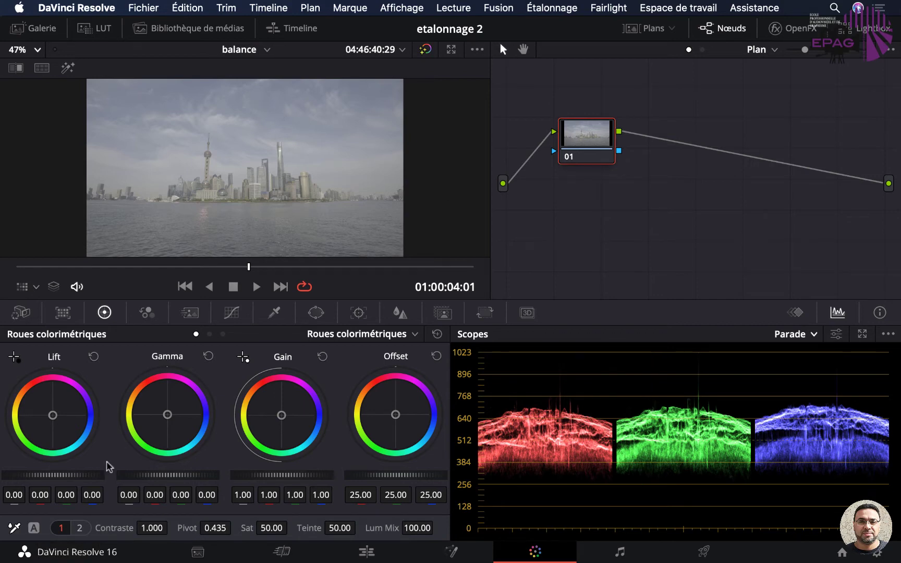
Step: Auto-balance the skyline clip, set Gain to 0.96 with slightly less blue, and Lift to about -0.04
left_click(34, 528)
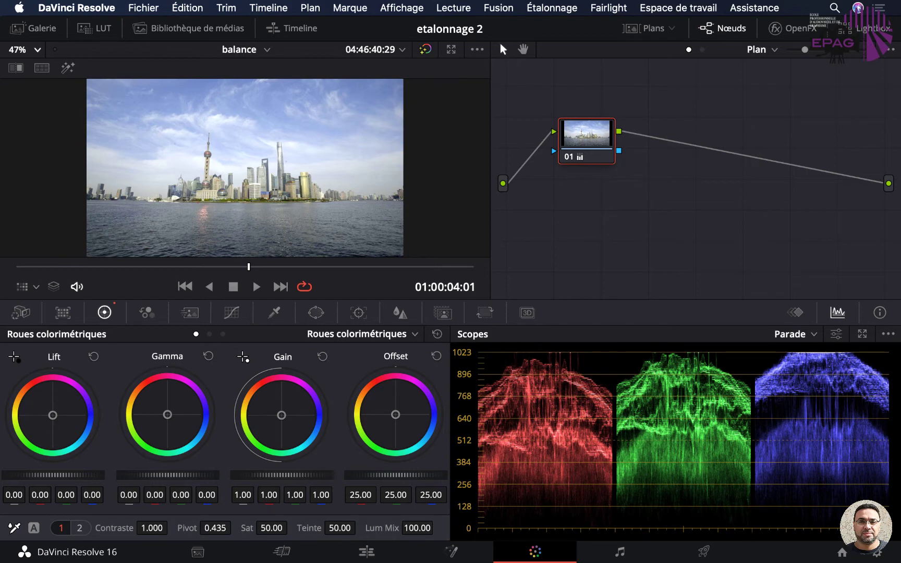
left_click_drag(306, 477, 295, 477)
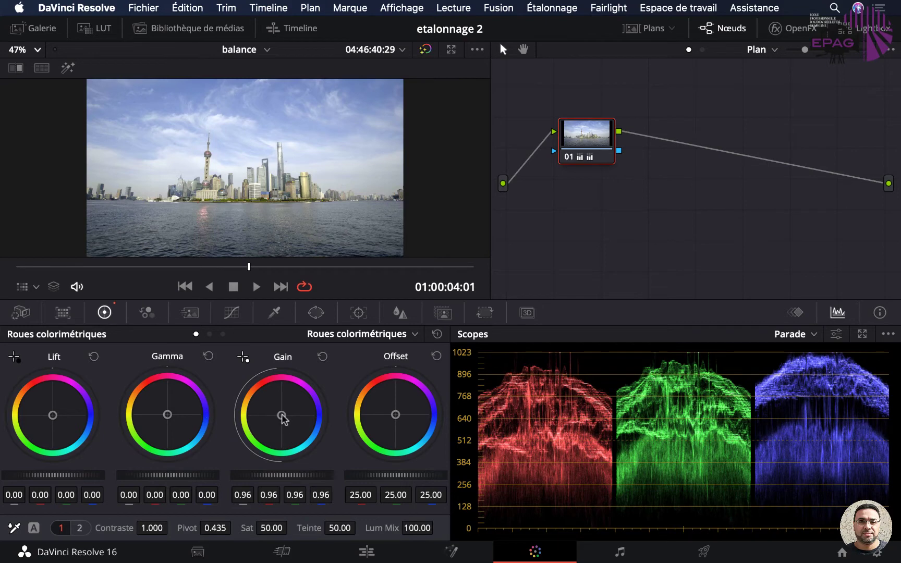
left_click_drag(282, 415, 281, 416)
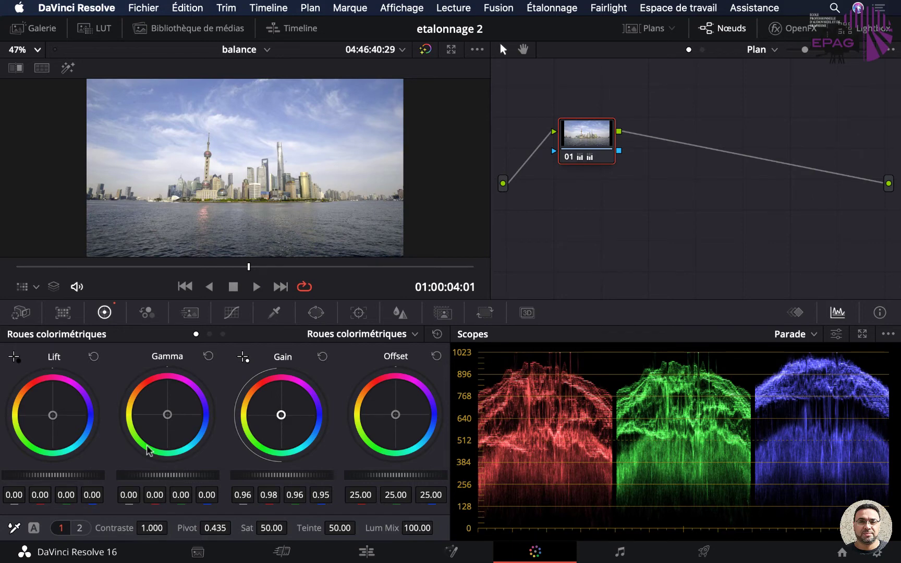
left_click_drag(86, 474, 23, 469)
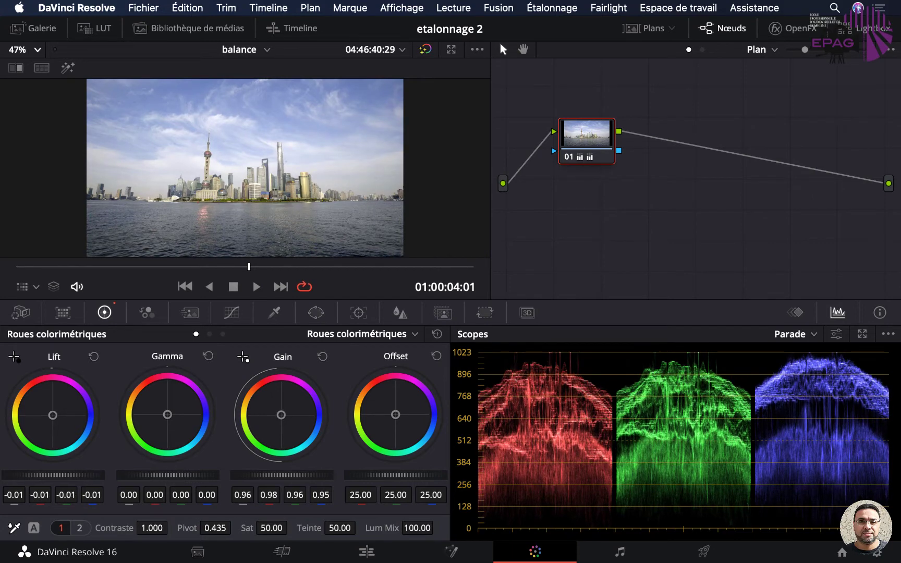
left_click(34, 528)
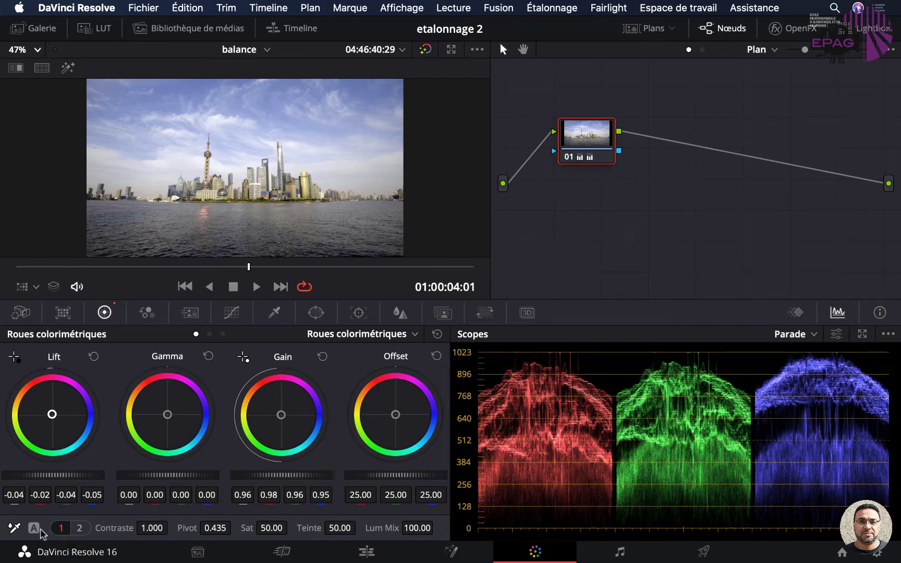
key("ctrl+shift+c")
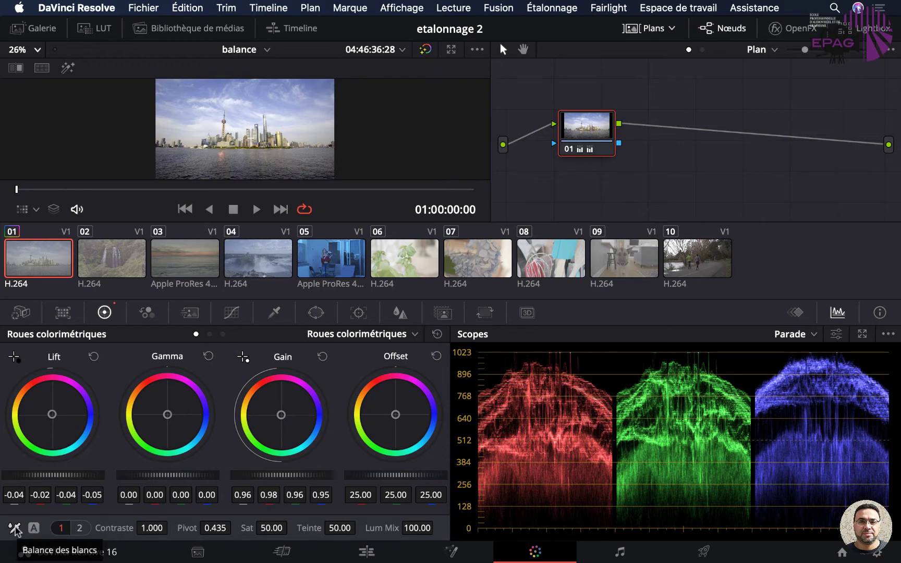
Step: Select clip 05, the blue-tinted colour-chart shot, hide the clip strip and arm the white balance picker
left_click(316, 264)
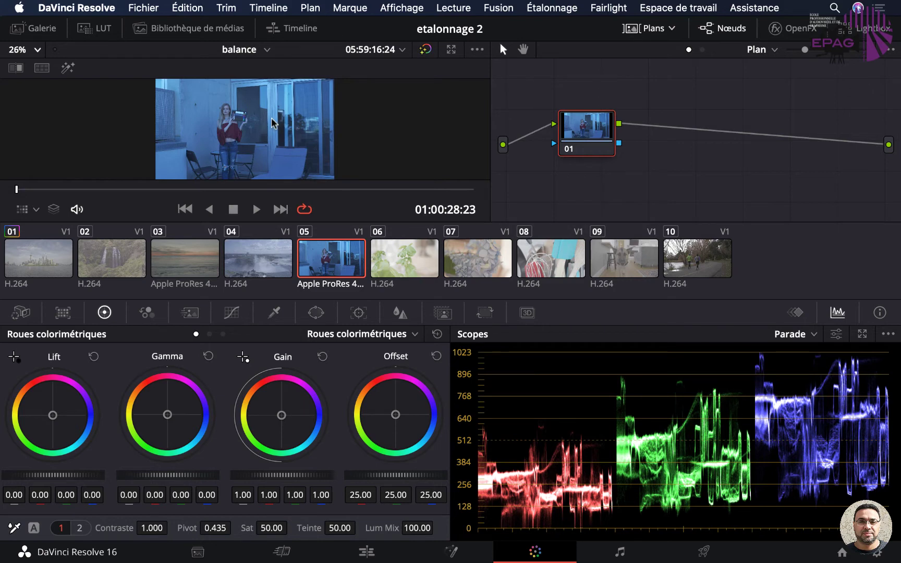
left_click(14, 529)
left_click(635, 32)
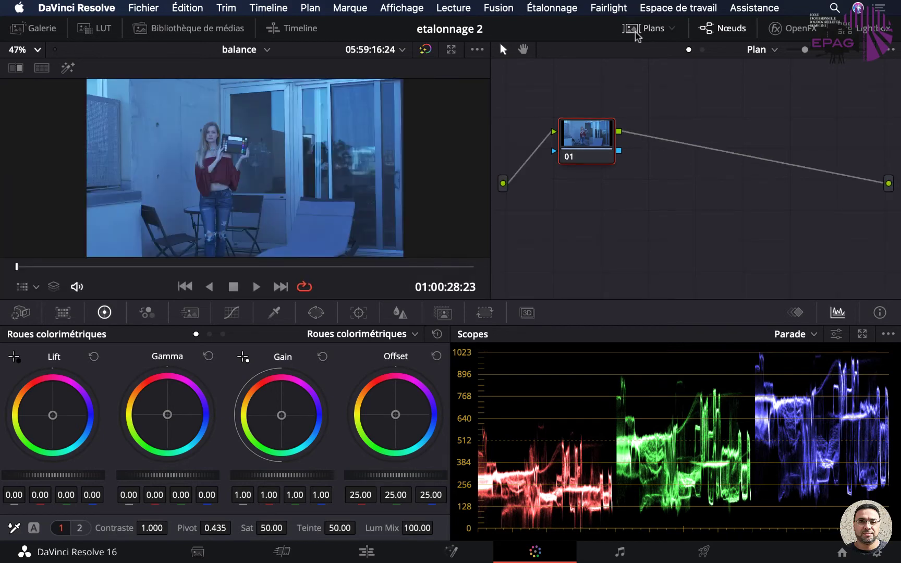
left_click(13, 529)
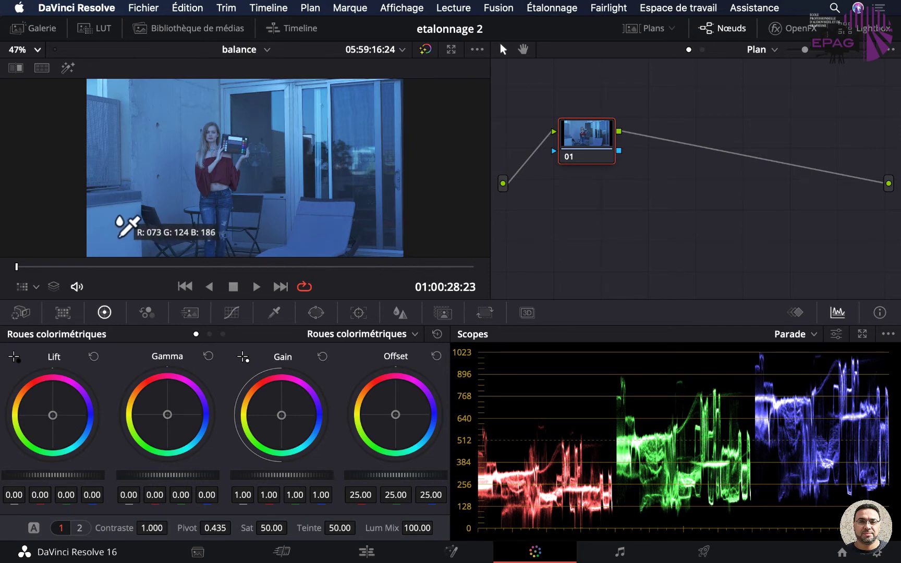
Step: White-balance clip 05 from grey areas on the wall and near the chair, toggling node 01 to compare
left_click(120, 238)
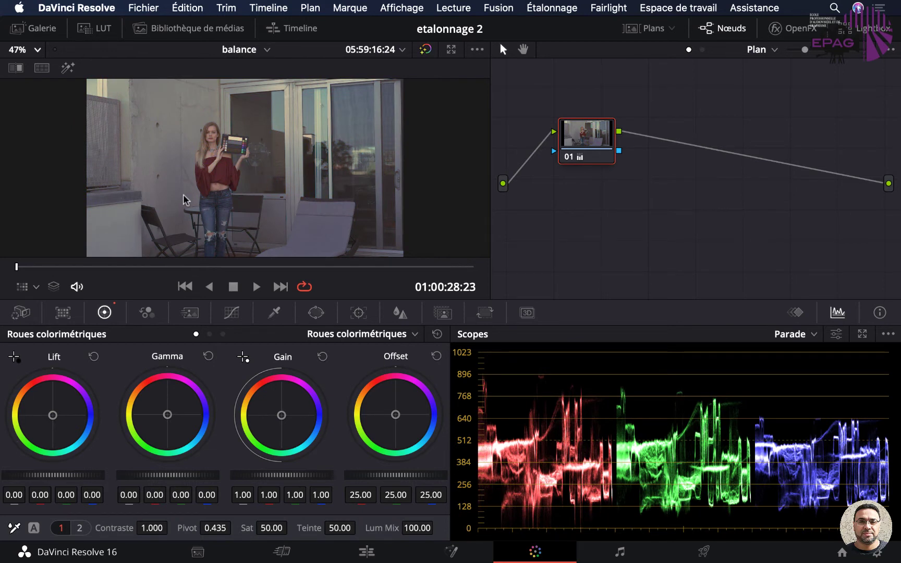
left_click(14, 528)
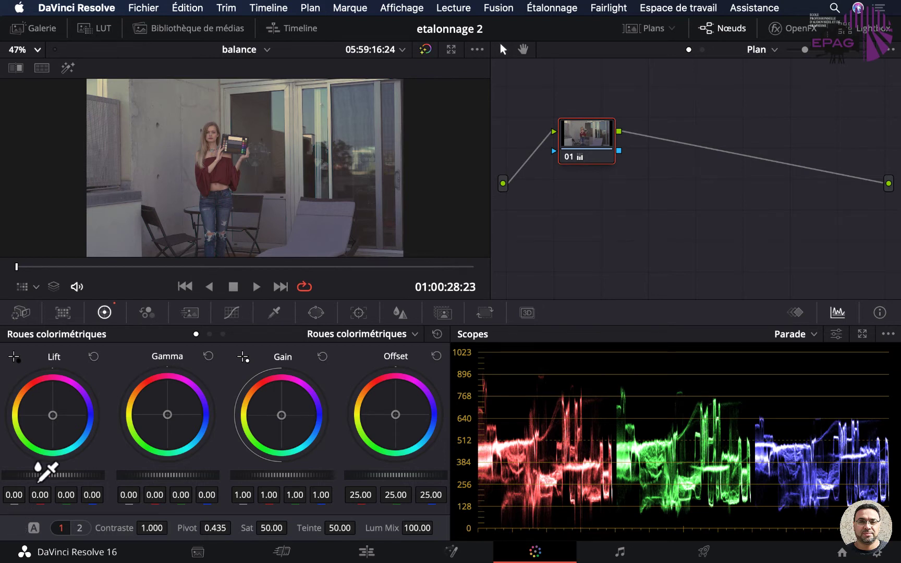
left_click(251, 201)
left_click(14, 528)
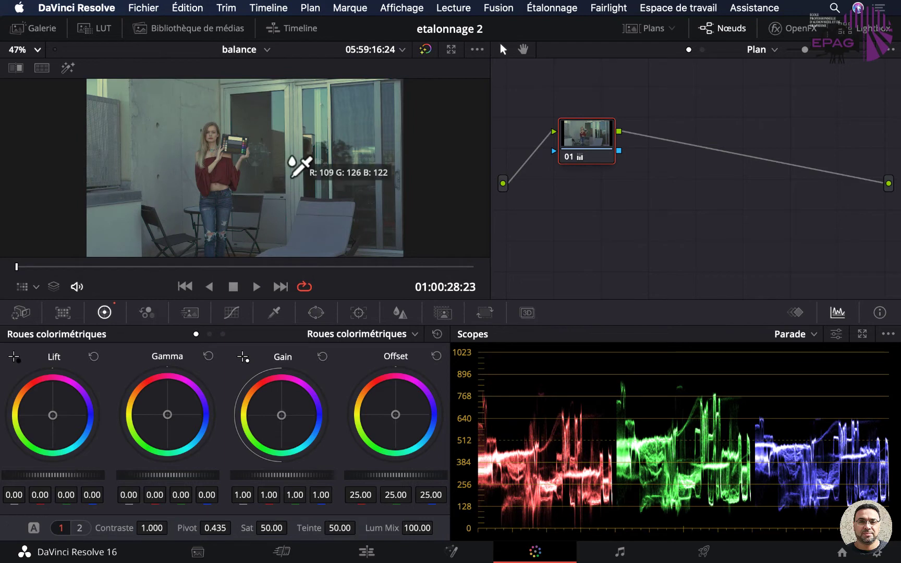
left_click(328, 232)
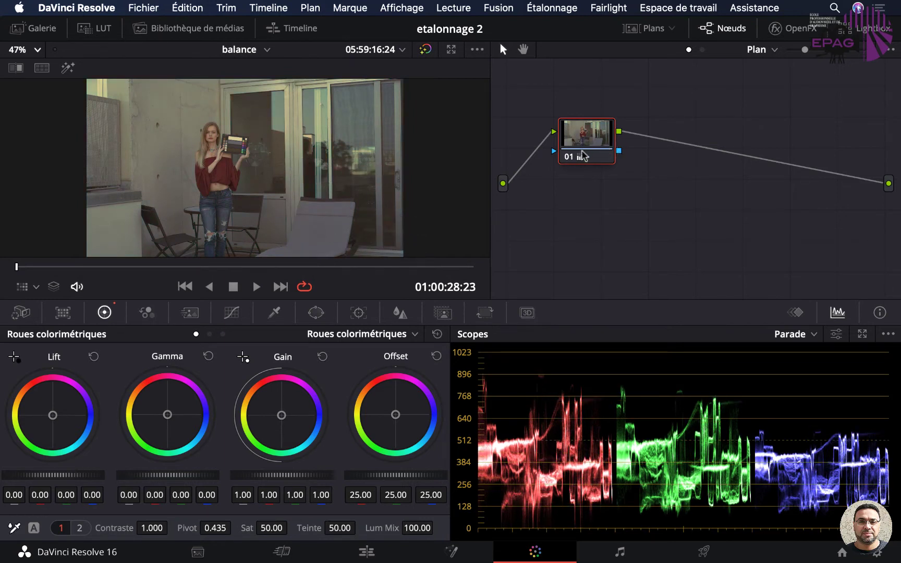
left_click(568, 158)
left_click(569, 158)
left_click(569, 158)
left_click(569, 158)
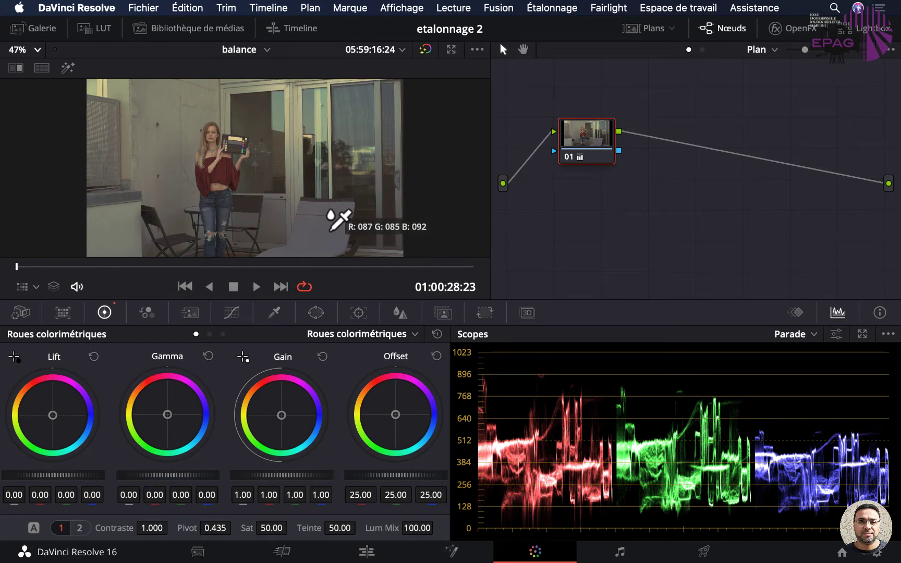
left_click(312, 169)
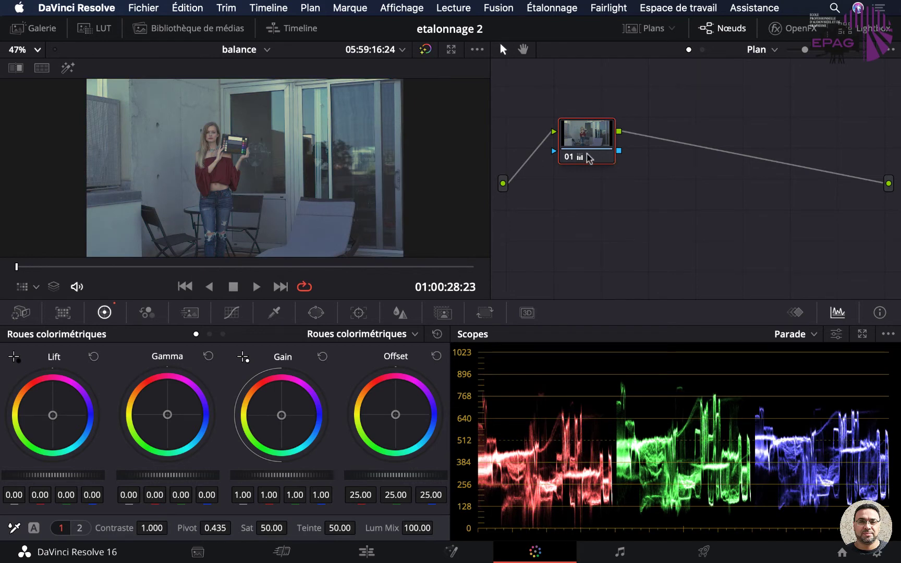
Step: Re-sample white balance on the grey wall, push Gain toward blue, lower Lift slightly, then select clip 02
left_click(15, 528)
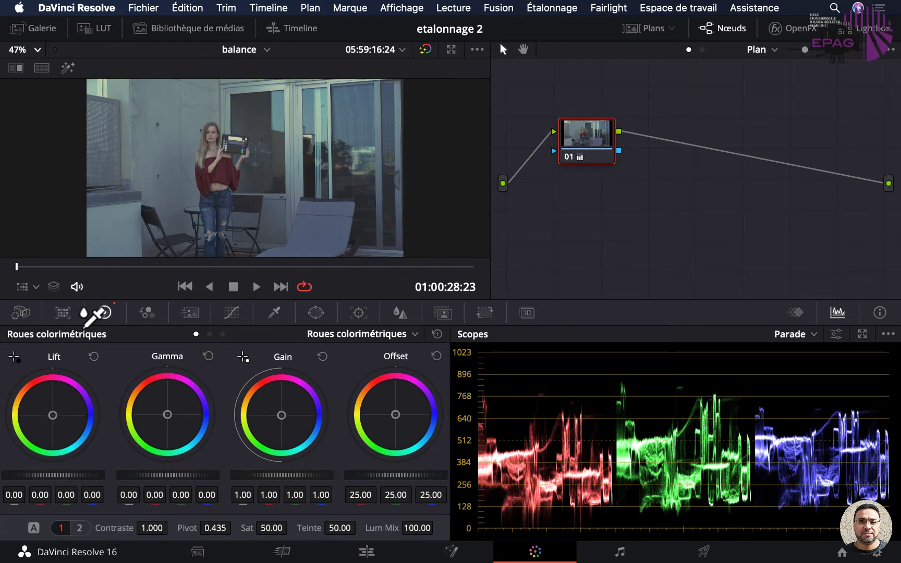
left_click(89, 211)
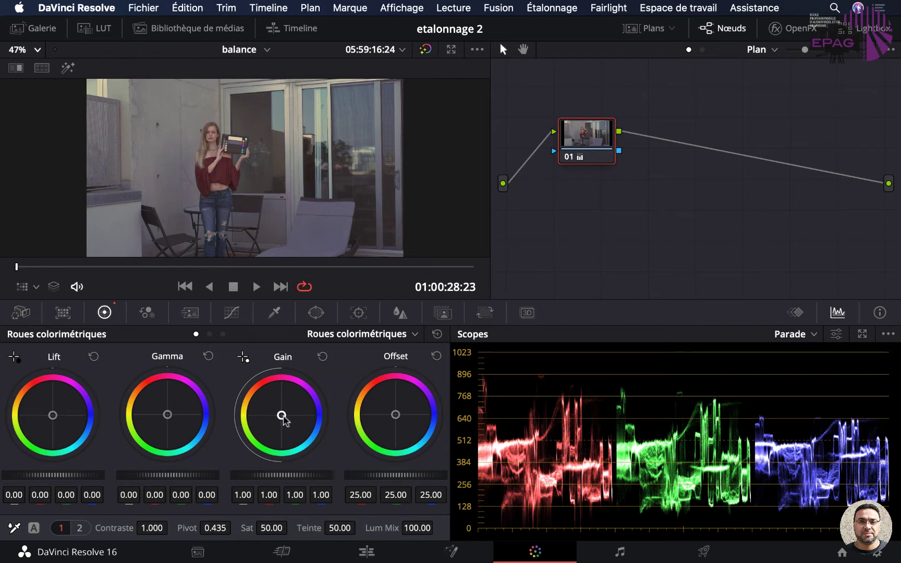
left_click_drag(281, 416, 285, 417)
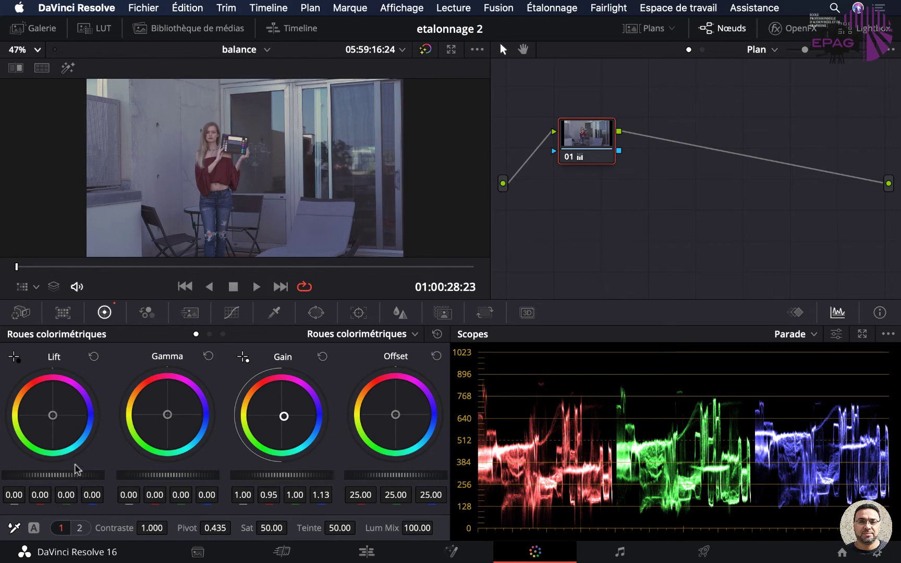
left_click_drag(52, 476, 42, 475)
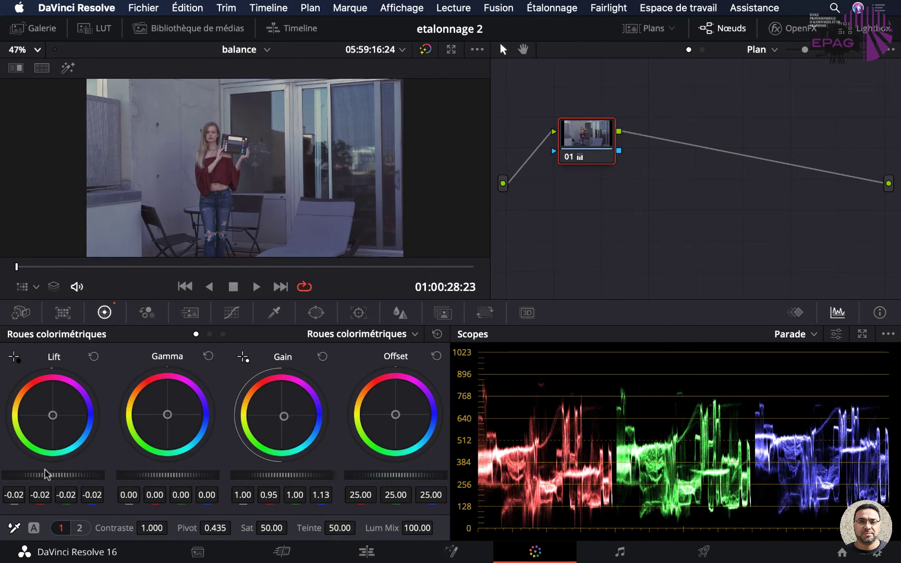
left_click(567, 158)
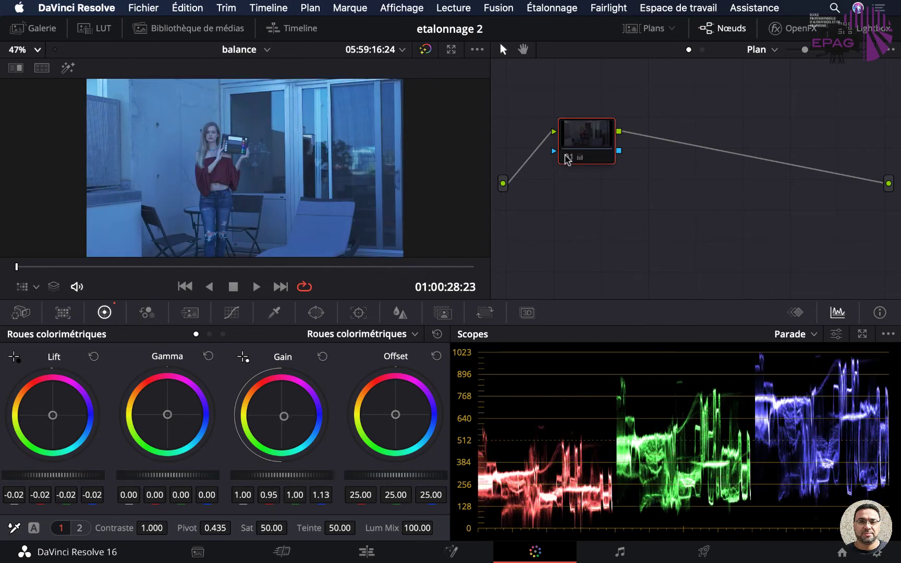
left_click(567, 158)
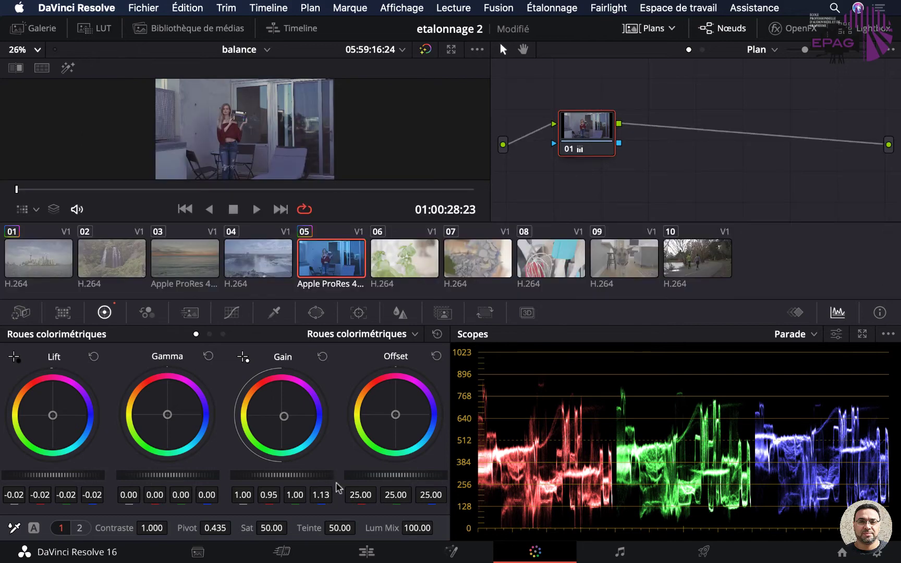
left_click(108, 255)
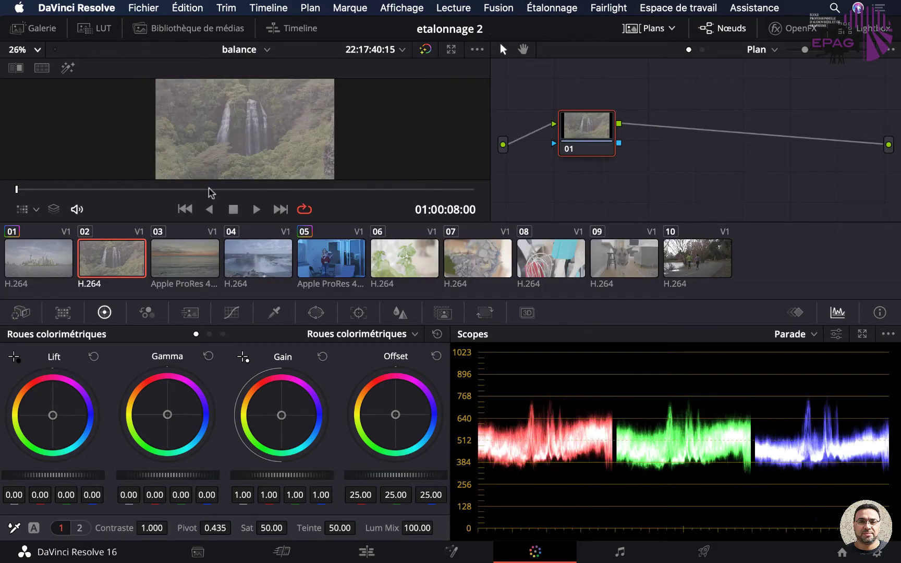
Step: Hide the clip strip and pick the black point from the dark foliage, bringing Lift to about -0.33
left_click(652, 31)
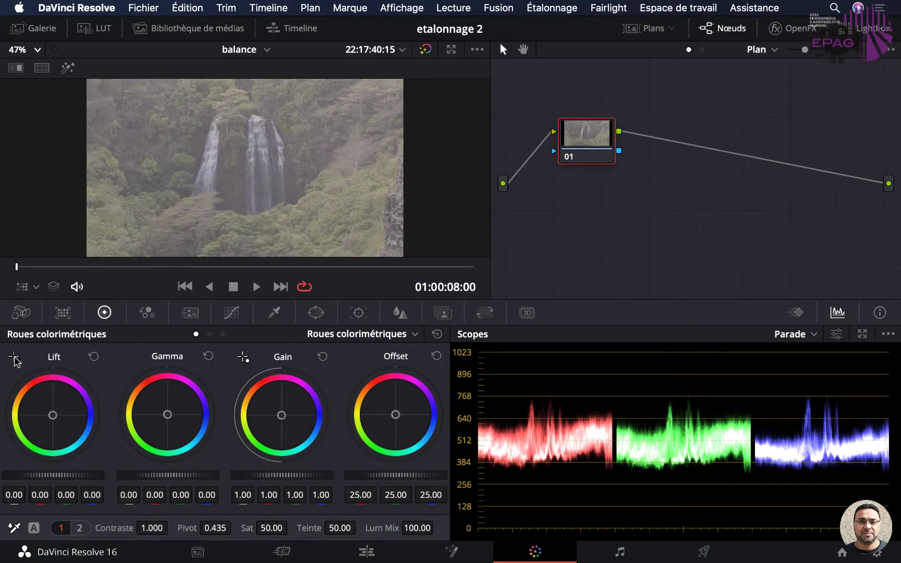
left_click(15, 358)
mouse_move(203, 183)
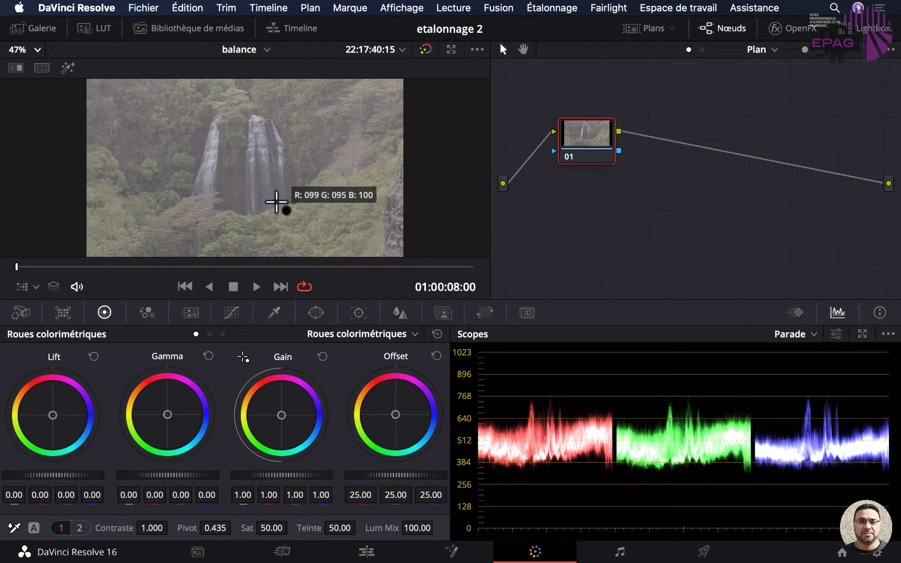
left_click(274, 203)
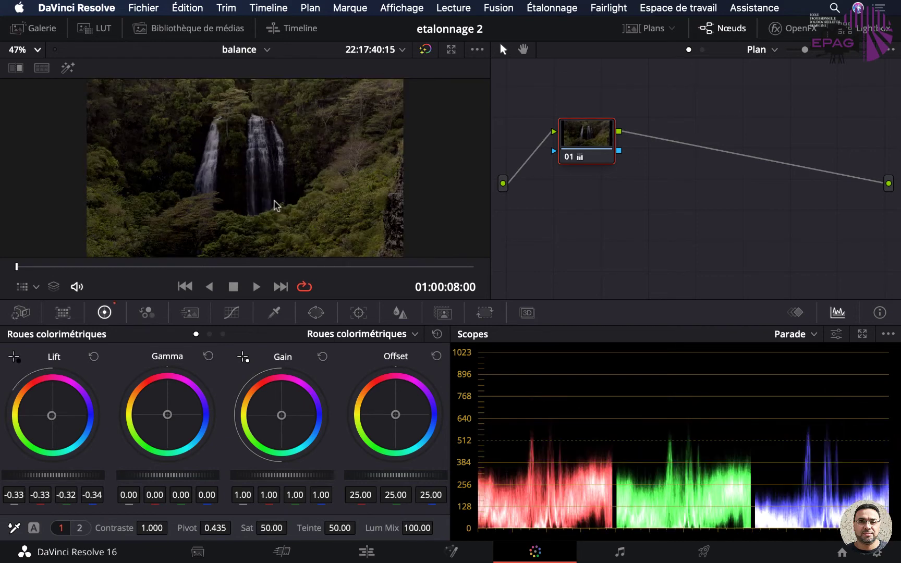
left_click(16, 358)
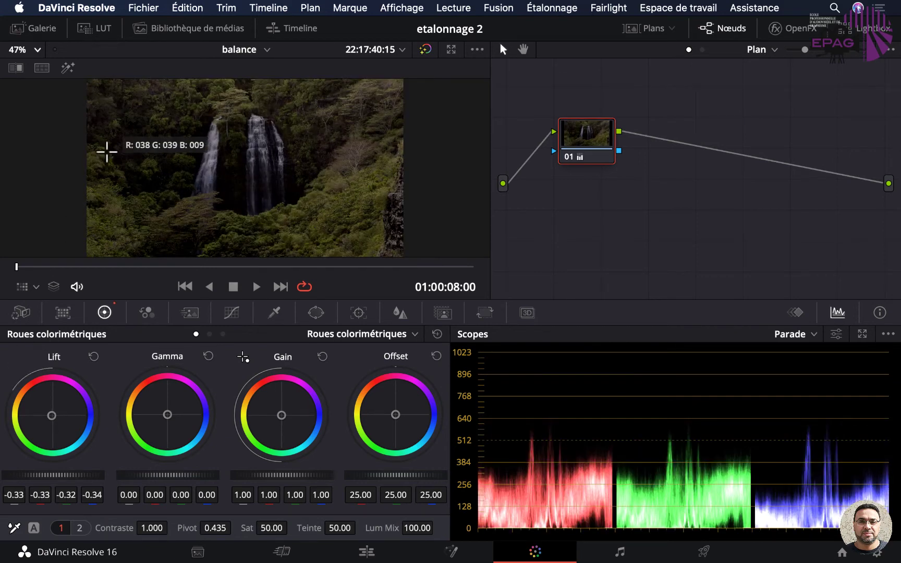
left_click(110, 147)
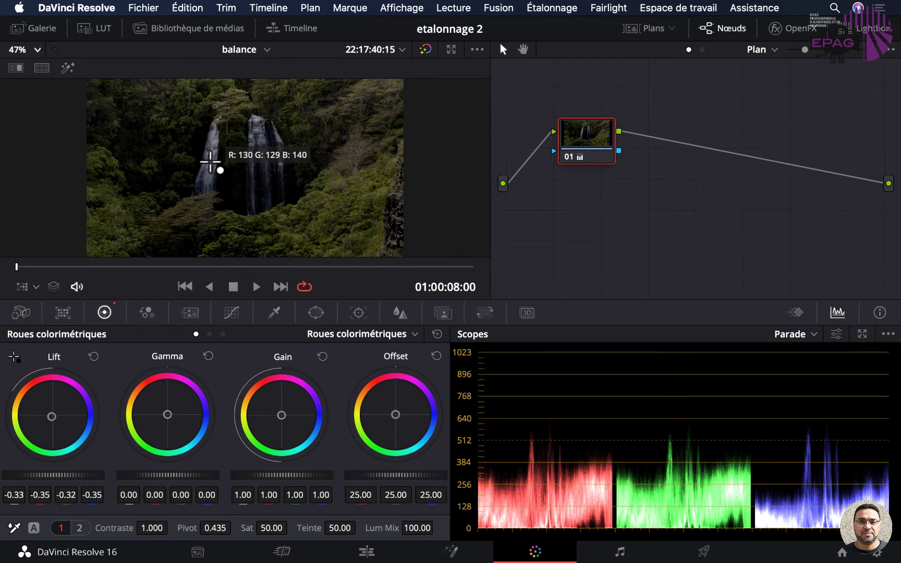
Step: Set the white point on the falling water for Gain 1.39, ease Lift to about -0.27, and reset Gain's colour tweak
left_click(211, 163)
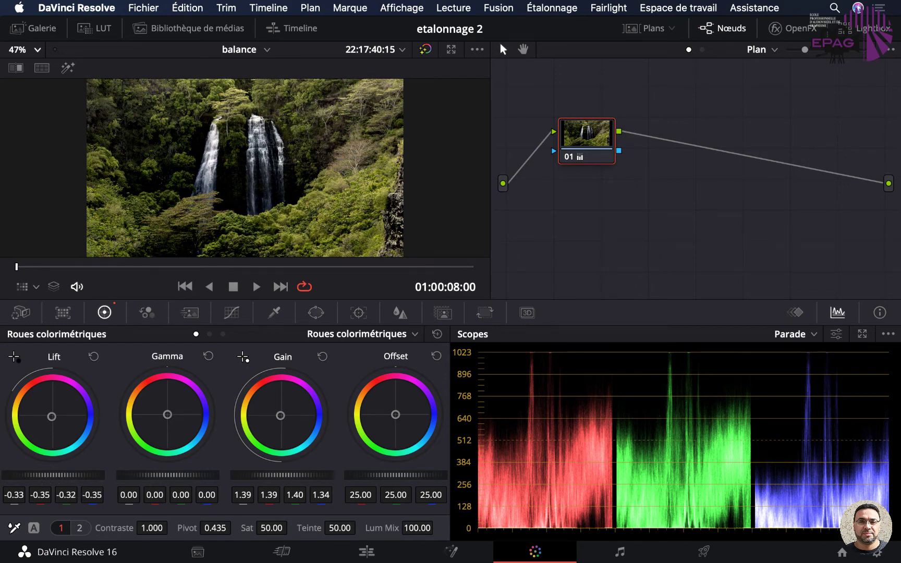
left_click_drag(52, 475, 83, 476)
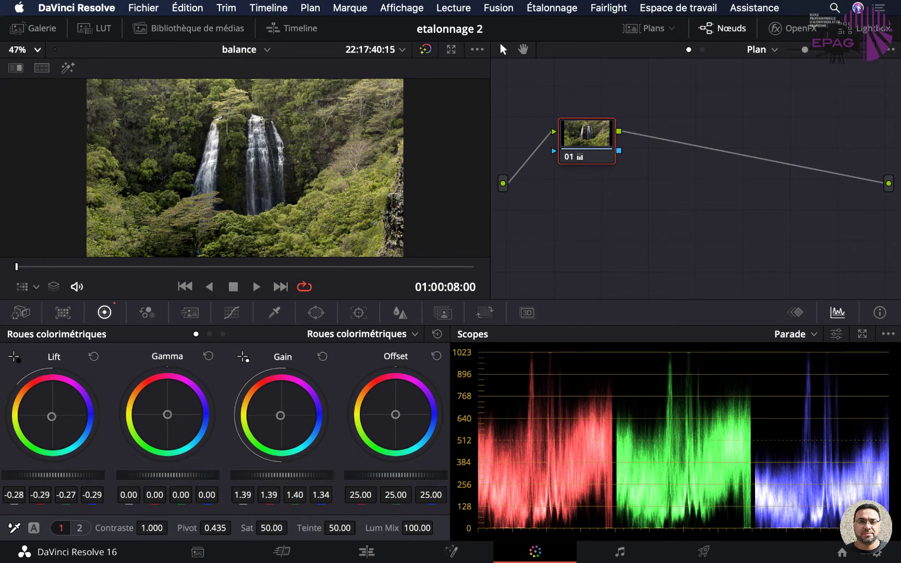
left_click_drag(53, 475, 59, 476)
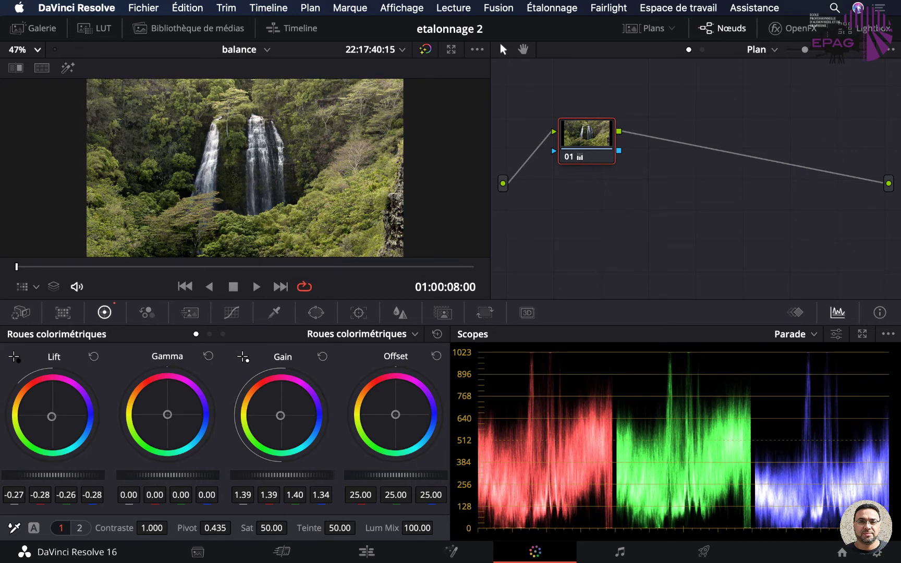
left_click_drag(60, 475, 63, 475)
left_click_drag(280, 416, 282, 417)
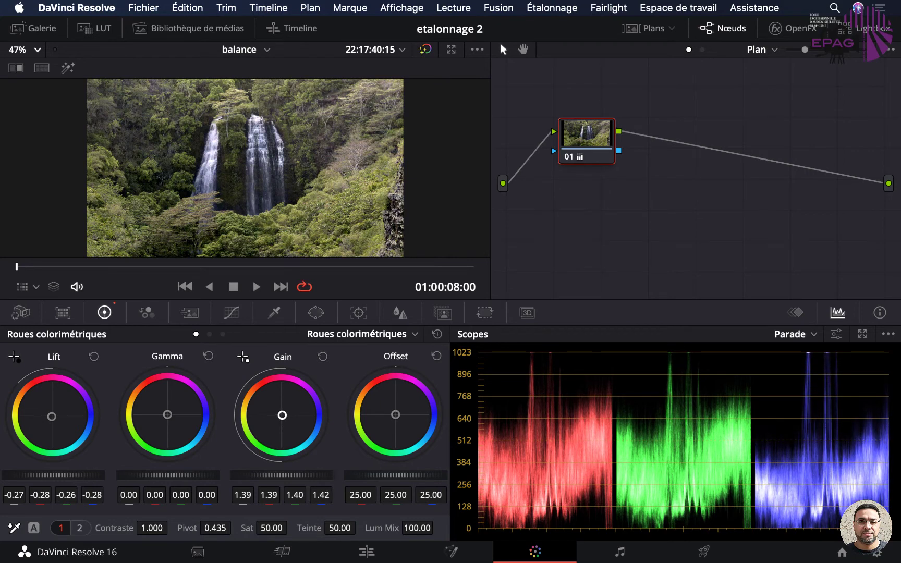
double_click(283, 417)
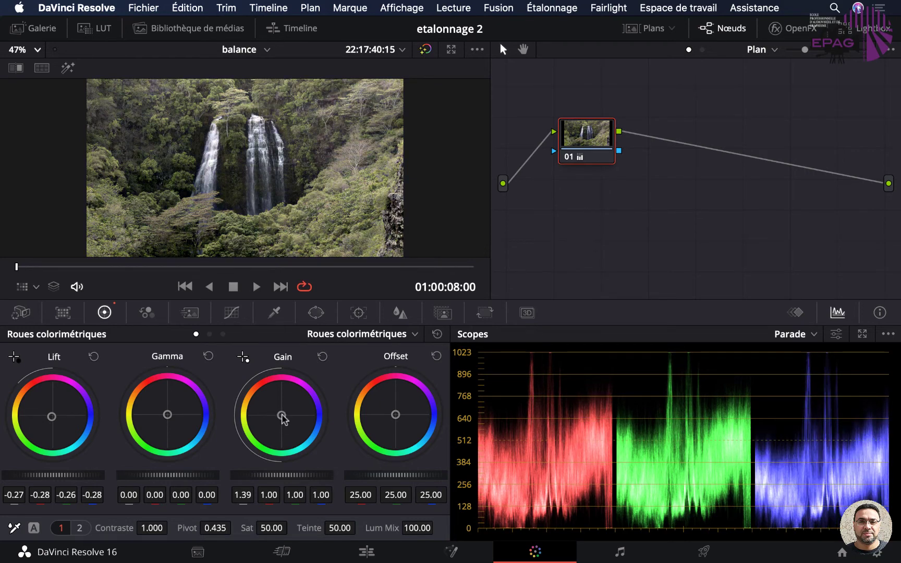
Step: Undo the Gain colour reset and switch to Safari's Amazon grey balance card listing
key("ctrl+z")
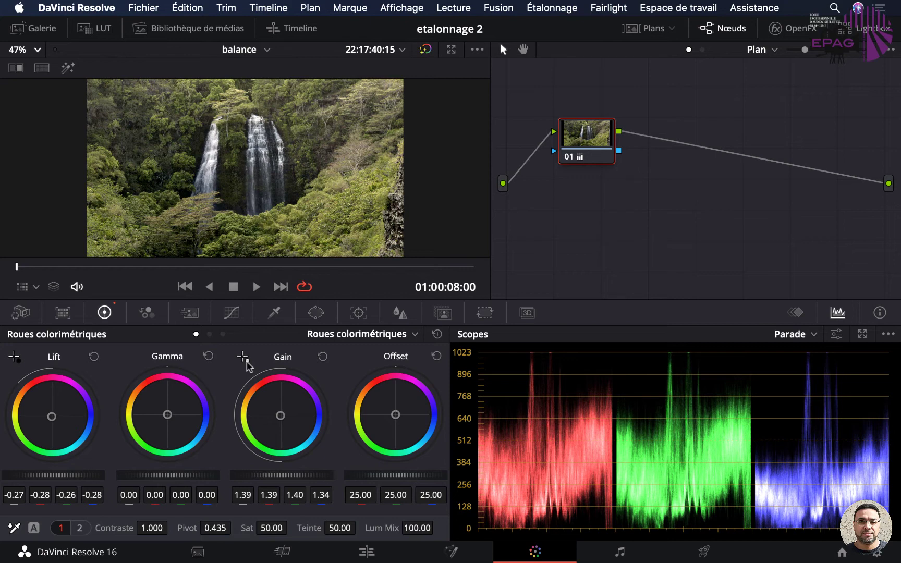
key("super+Tab")
key("super+Tab")
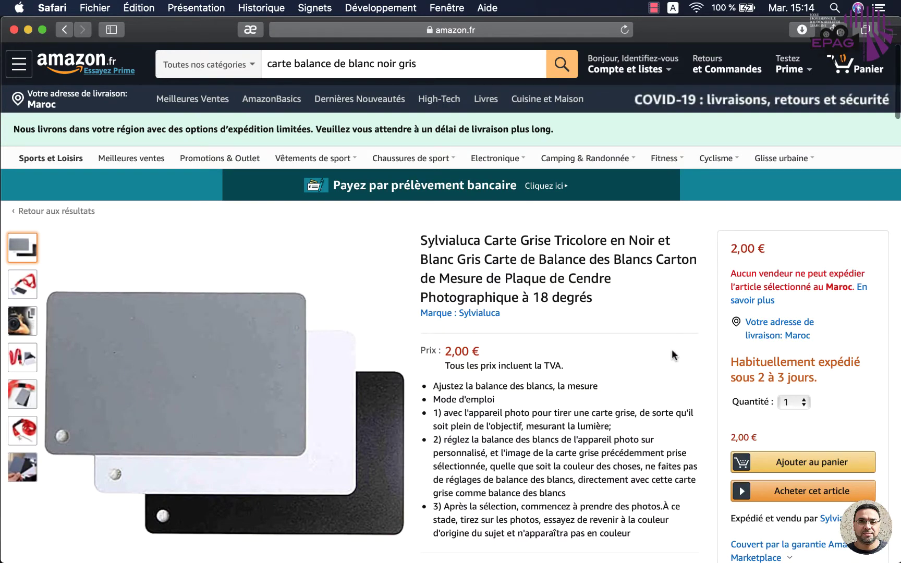
Step: Scroll through the Amazon grey balance card search results
scroll(672, 351, "down", 3)
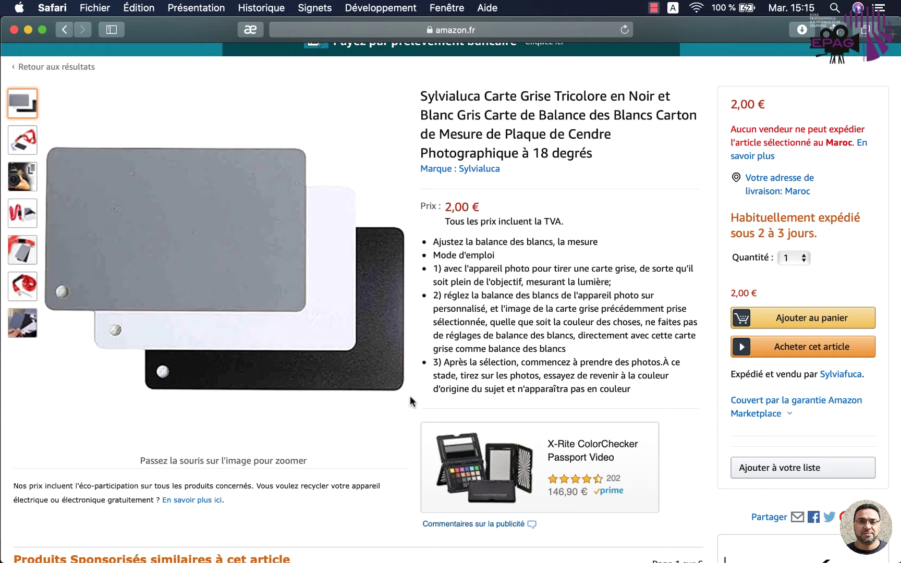
mouse_move(380, 329)
mouse_move(319, 163)
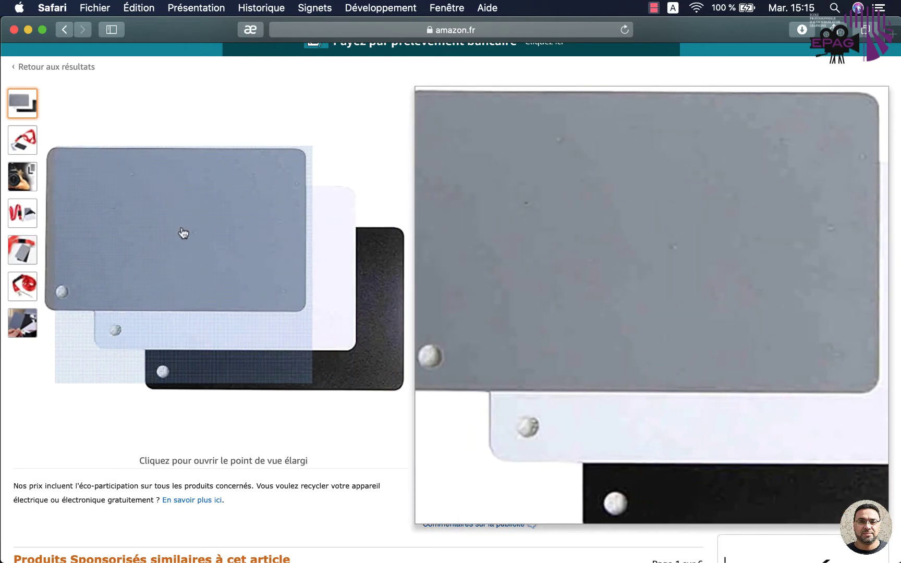
scroll(514, 208, "up", 3)
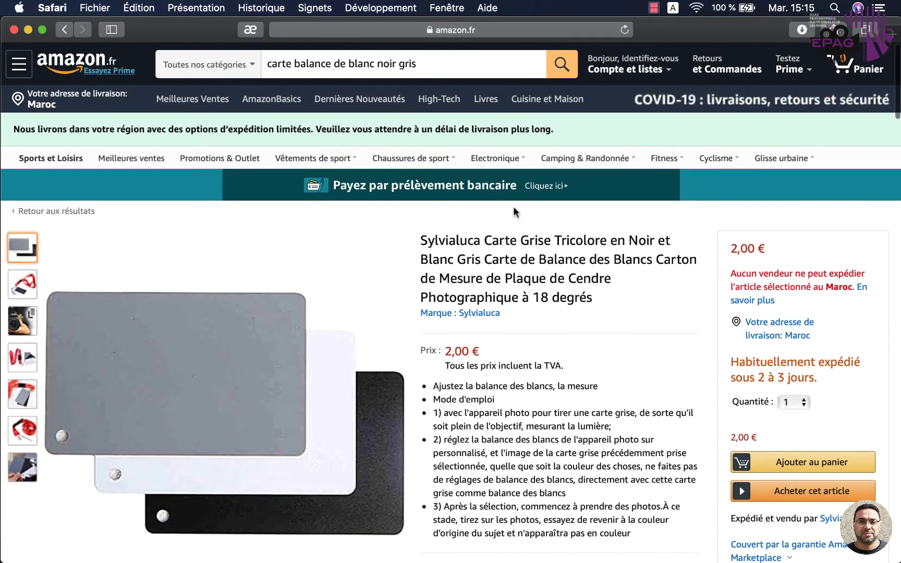
Step: Search Amazon for 'mire balance de blanc' and open the Grey White Balance Colour Card product page
double_click(277, 65)
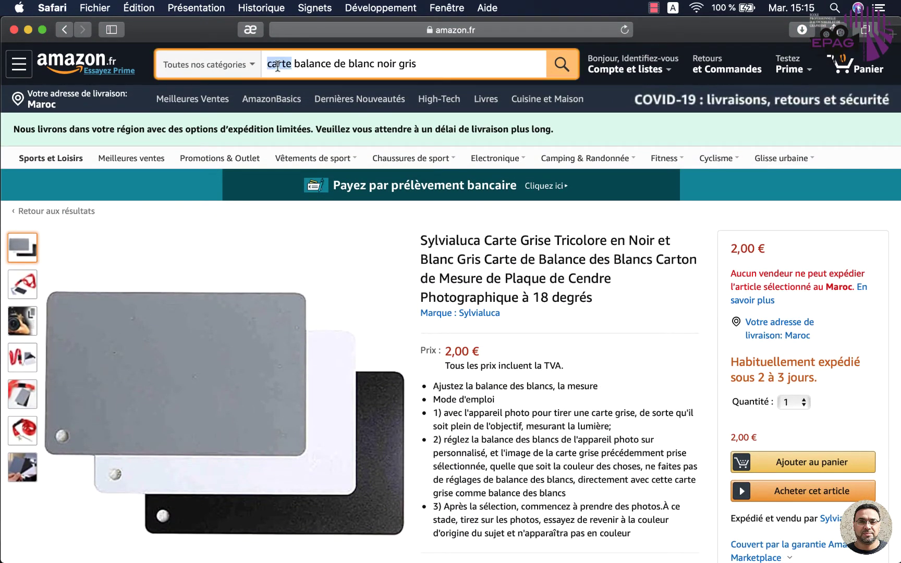
type("mire")
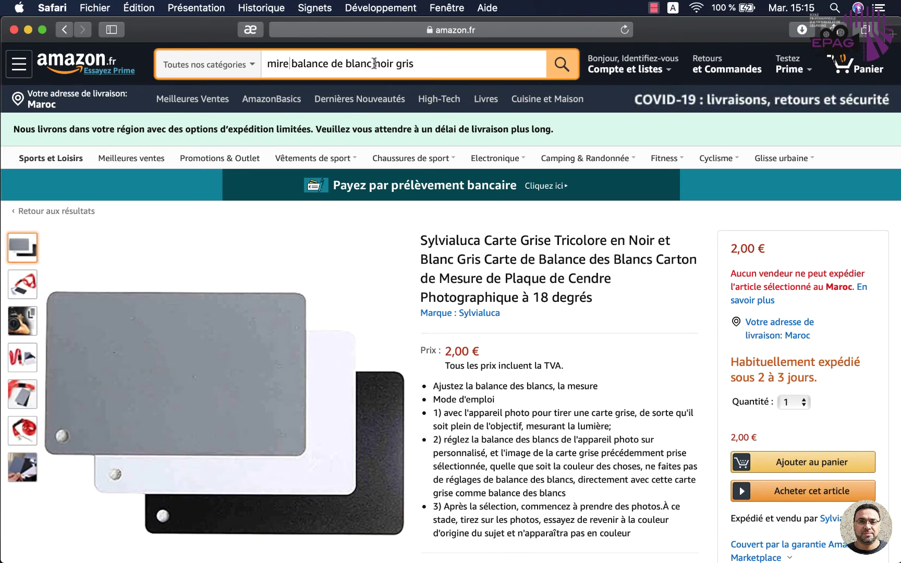
left_click_drag(374, 63, 466, 64)
key("BackSpace")
key("Return")
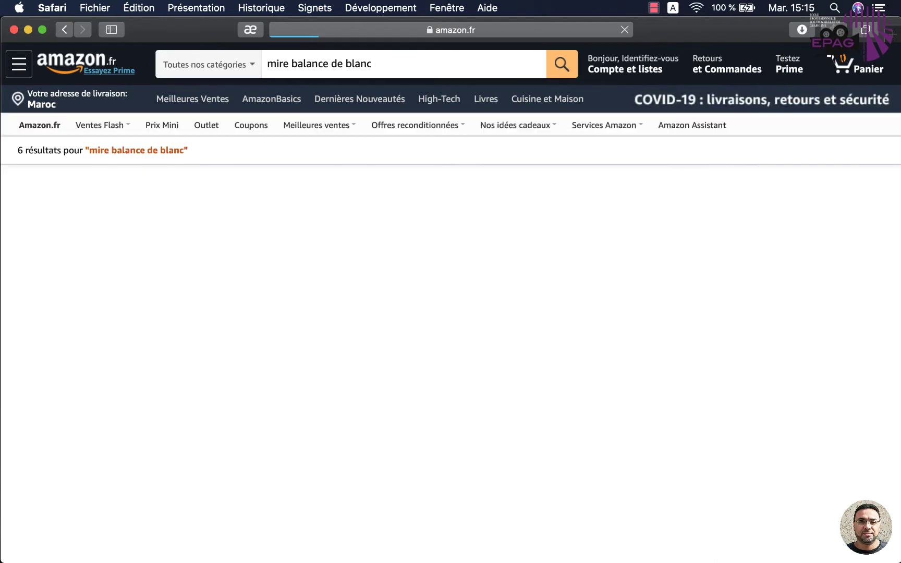
scroll(559, 426, "down", 2)
scroll(297, 296, "down", 5)
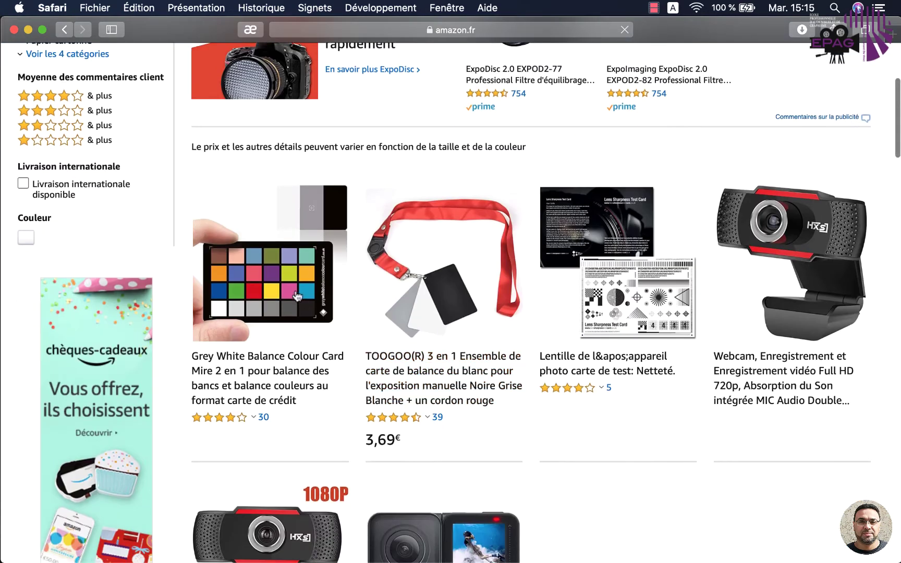
left_click(296, 293)
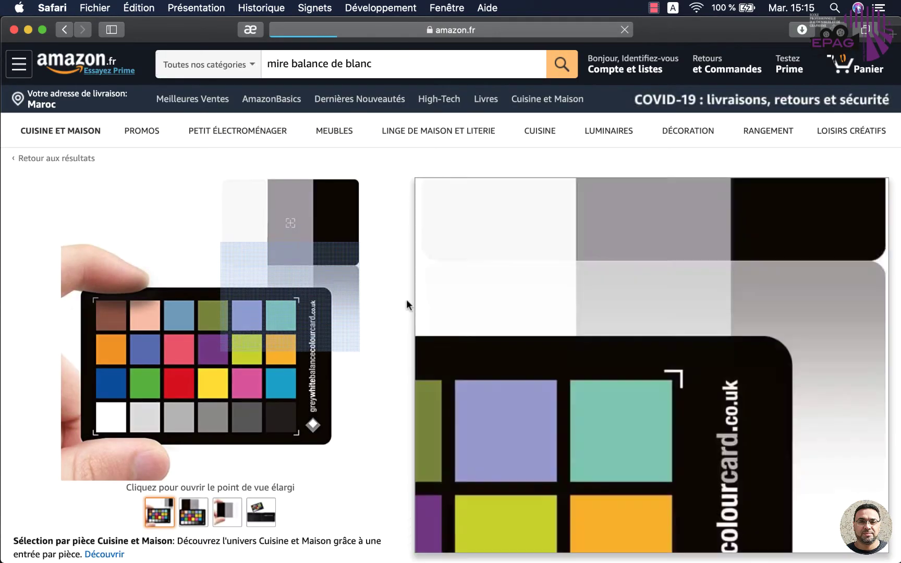
scroll(407, 303, "down", 1)
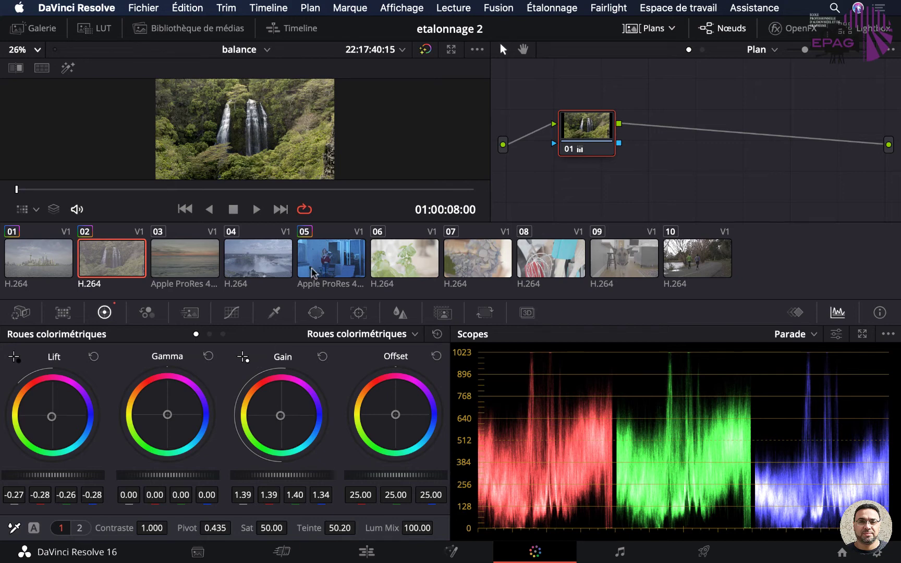
Step: Select clip 05, hide the clip strip, and apply Étalonnage > Réinitialiser > Tous les étalonnages et les nœuds
left_click(327, 261)
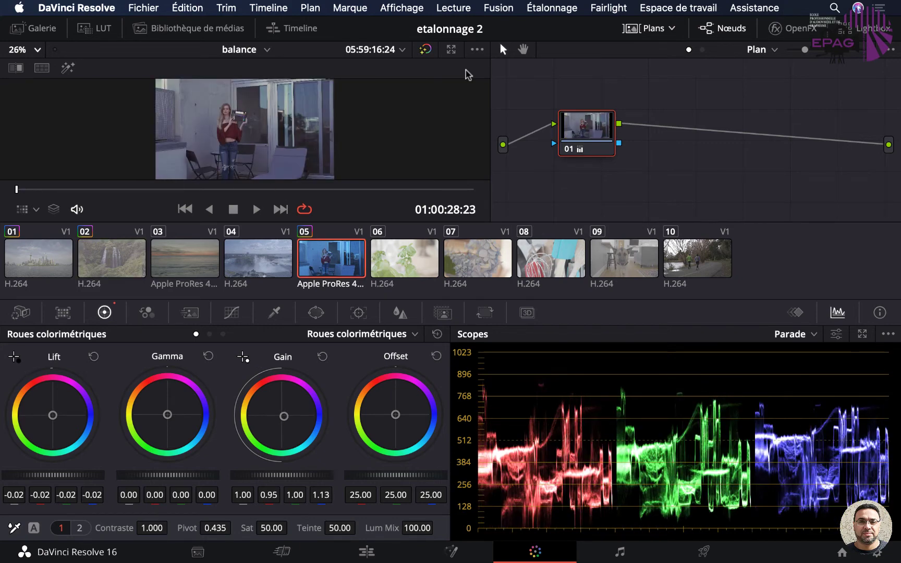
left_click(647, 28)
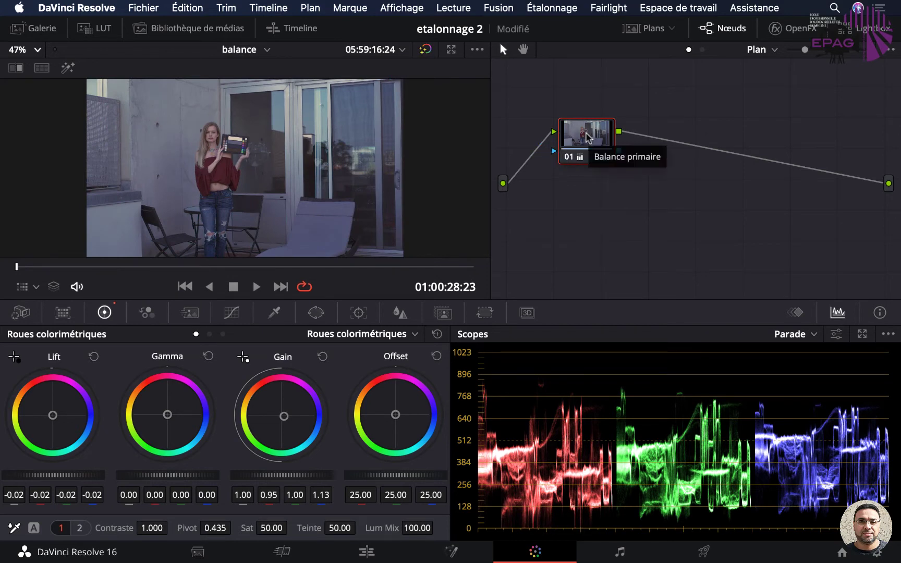
left_click(554, 13)
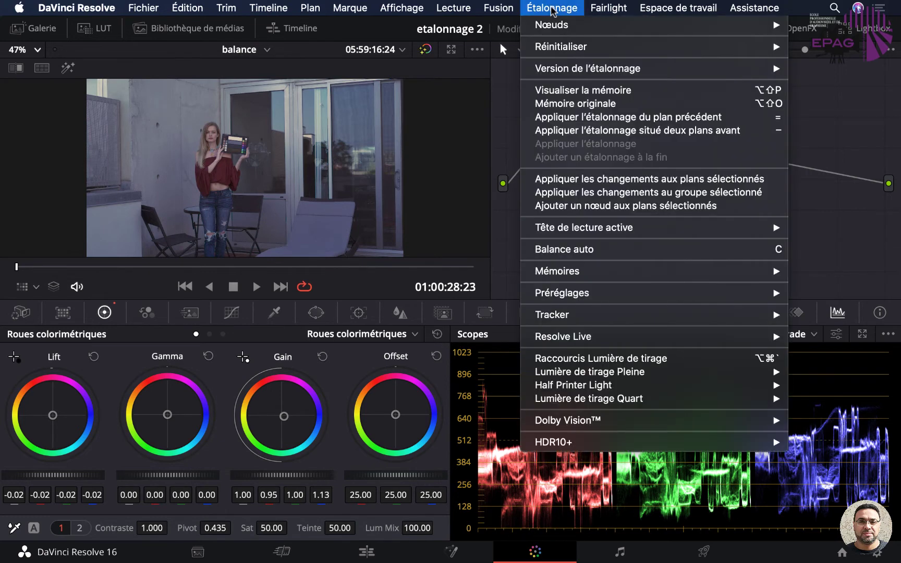
mouse_move(552, 48)
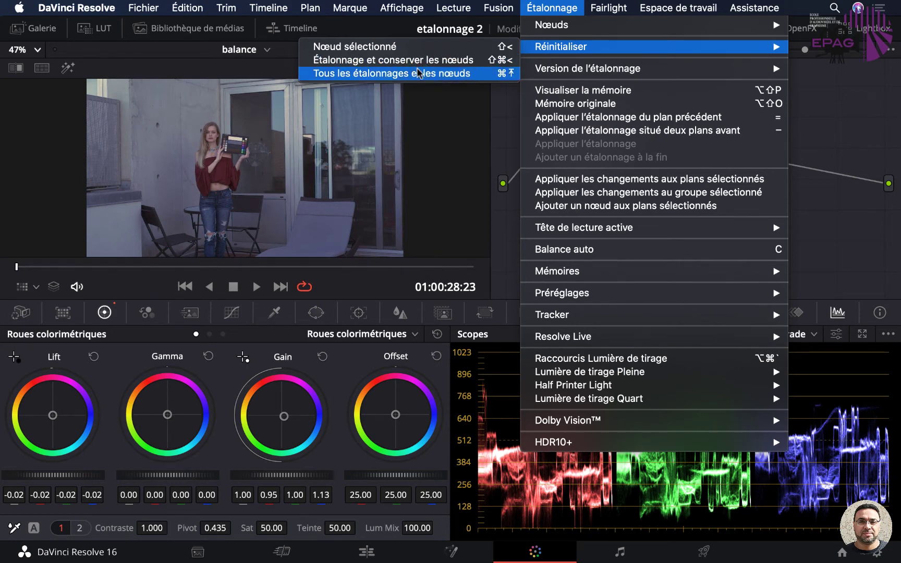
left_click(418, 47)
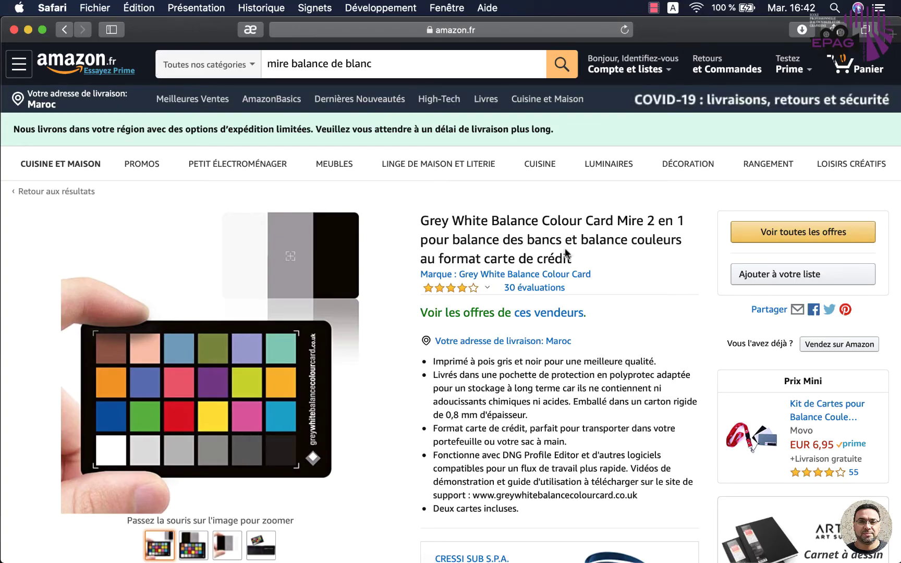
Step: Replace the Amazon search with 'x-rite' and run the suggested search
triple_click(346, 65)
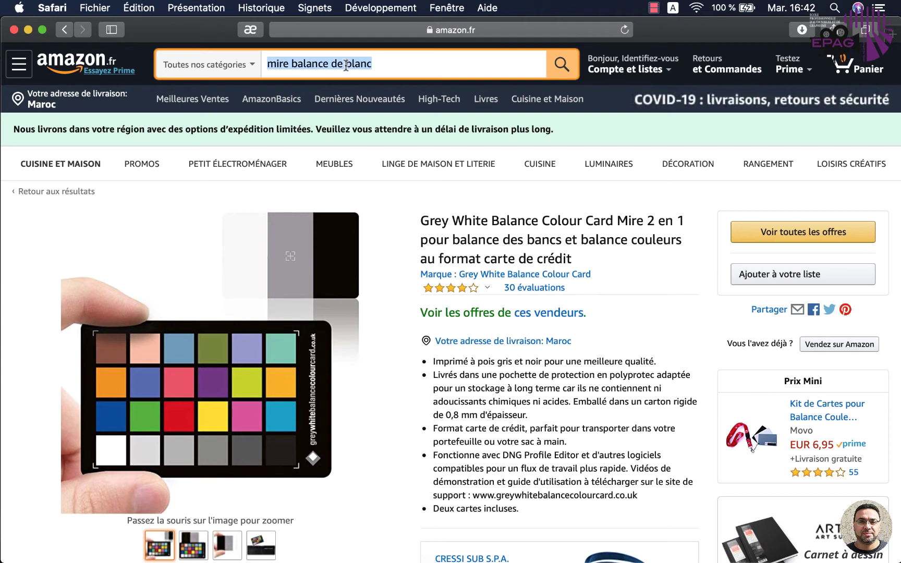
type("x-")
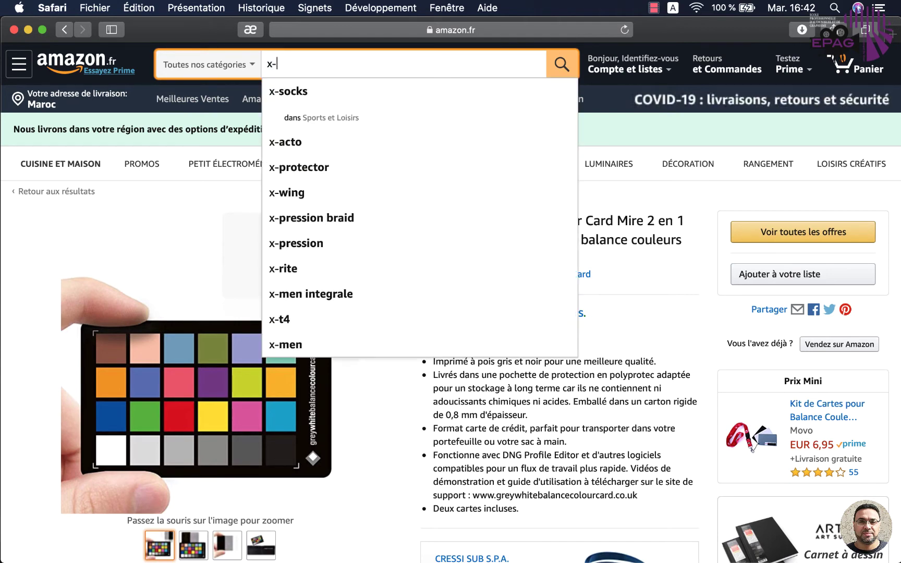
type("ri")
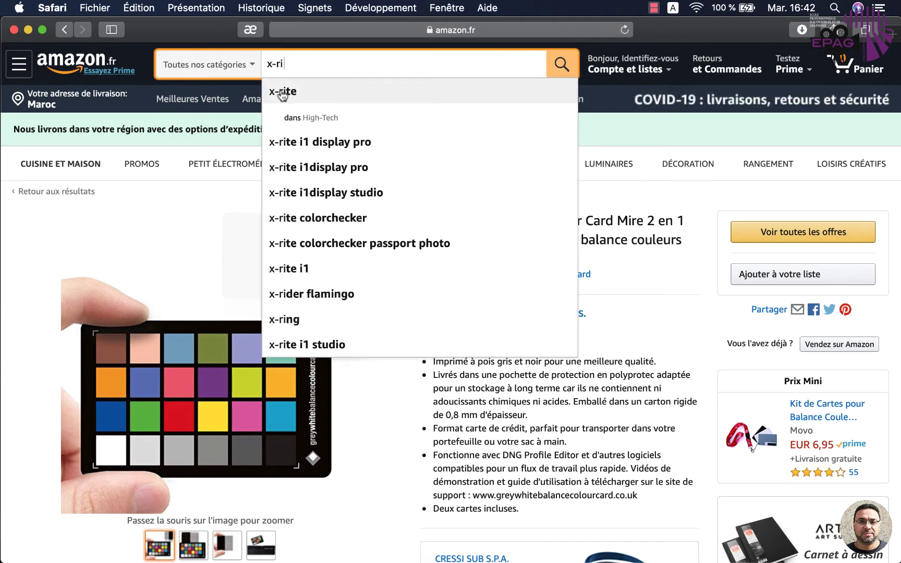
left_click(281, 92)
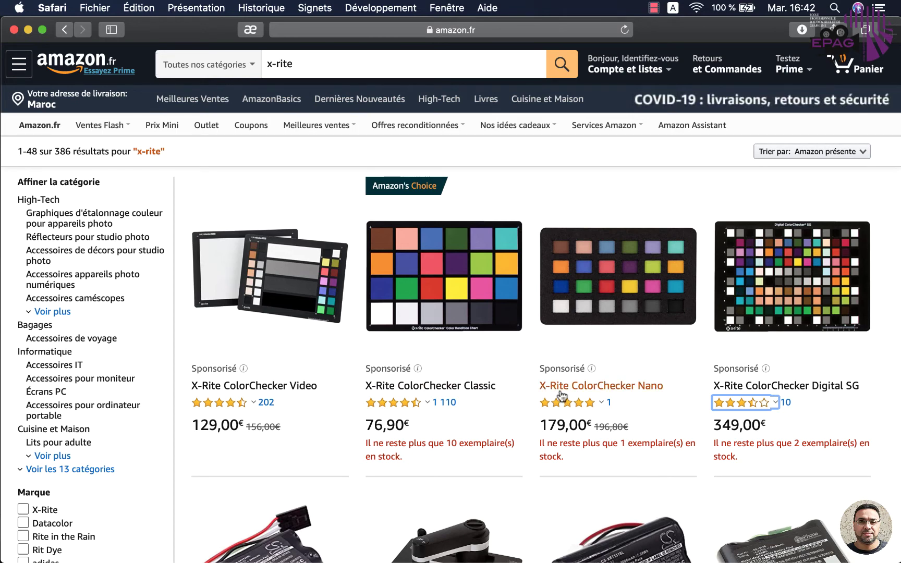
Step: Open the X-Rite ColorChecker Video product page, then return to DaVinci Resolve
key("super+Tab")
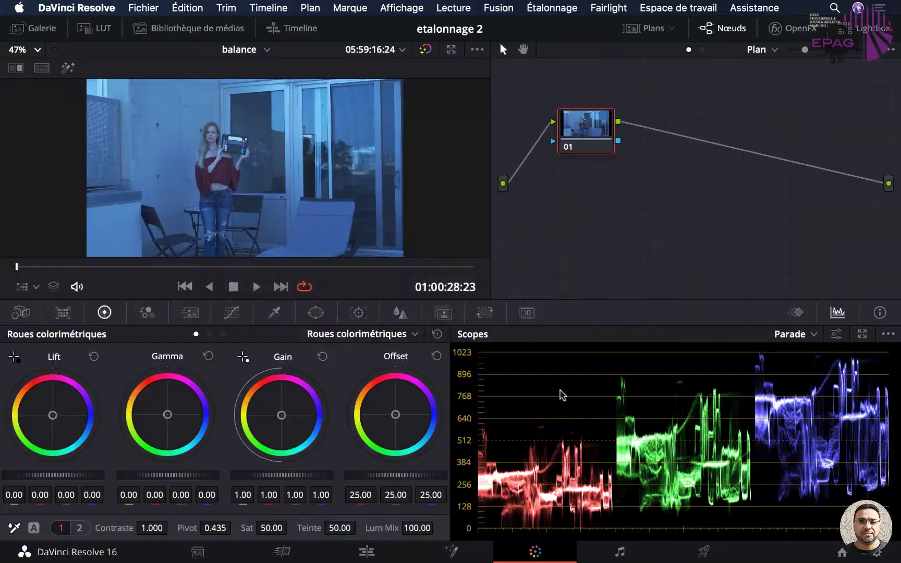
key("super+Tab")
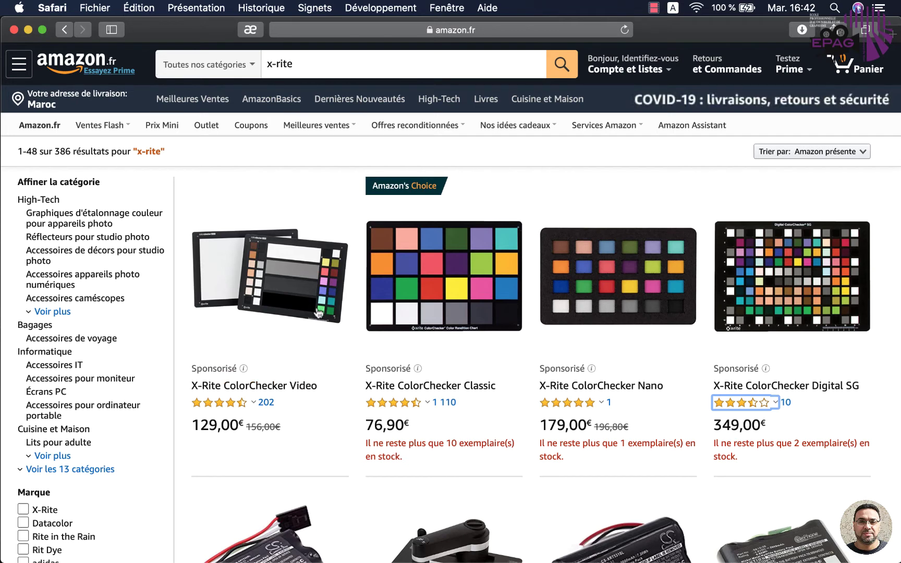
left_click(330, 268)
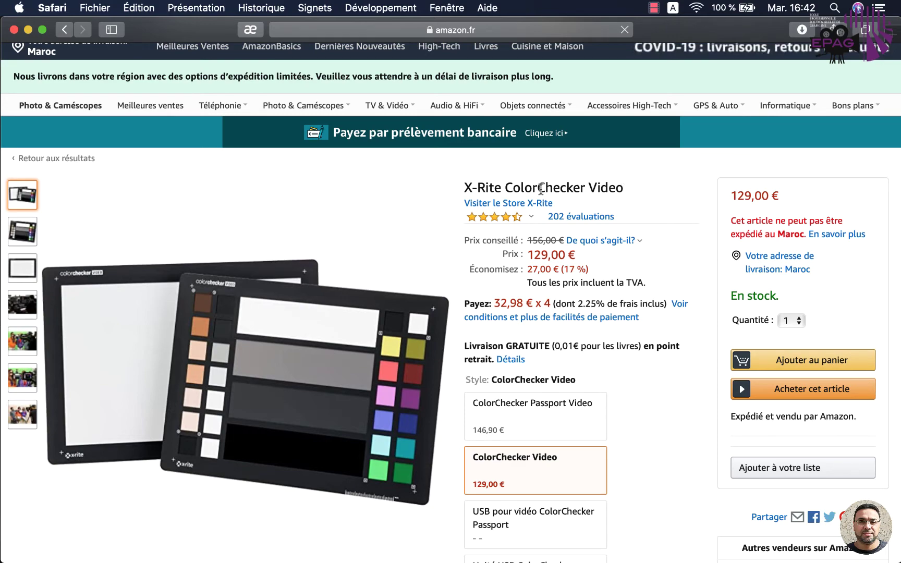
key("super+Tab")
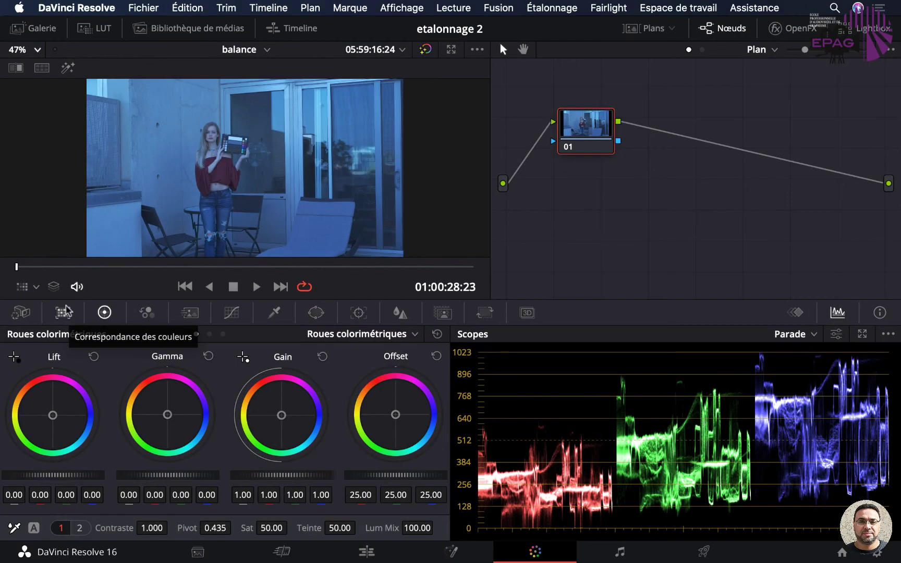
Step: Choose X-Rite ColorChecker Video as the Color Match chart type, then open the viewer overlay options
left_click(64, 312)
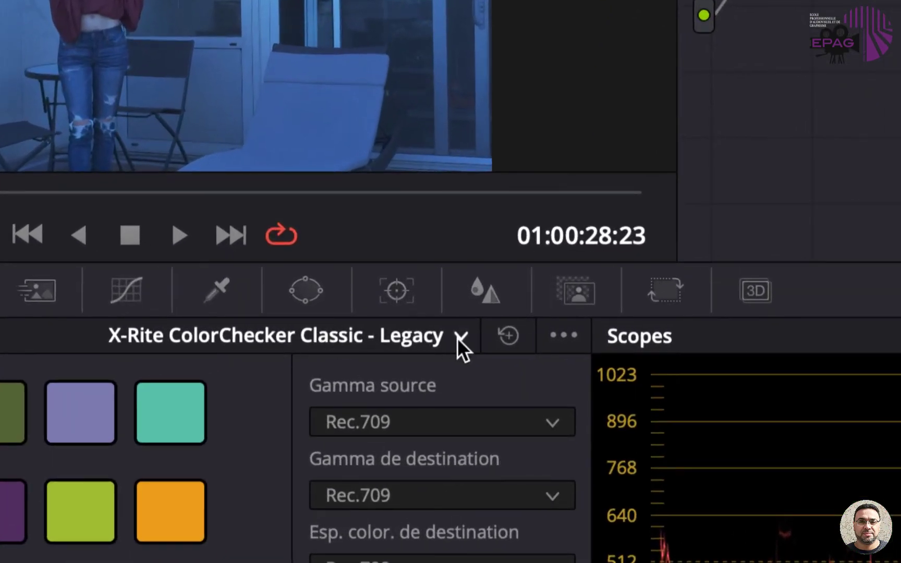
left_click(461, 338)
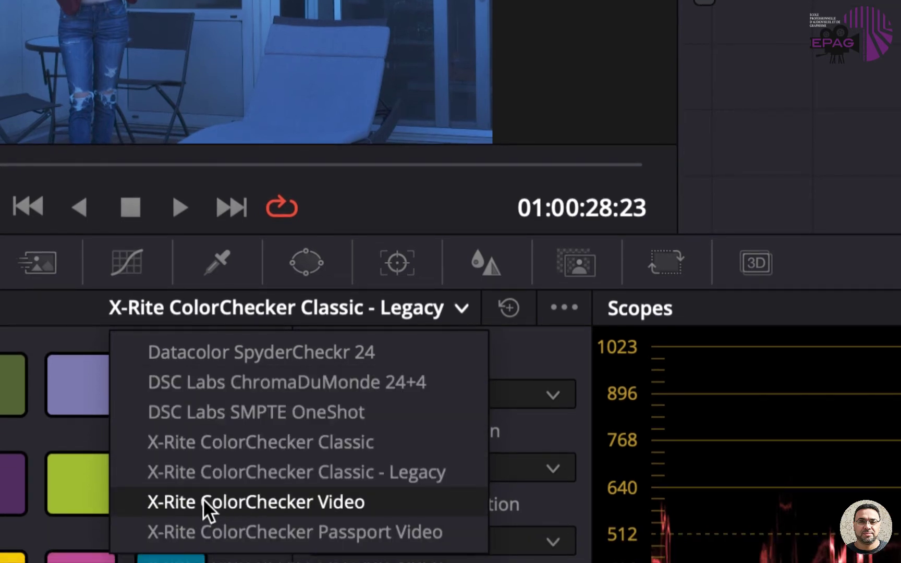
left_click(340, 508)
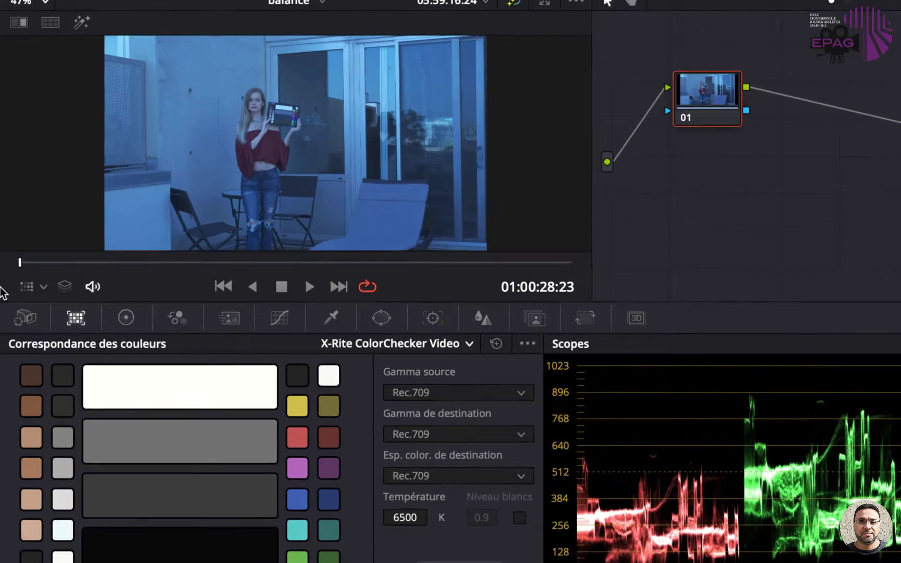
left_click(36, 286)
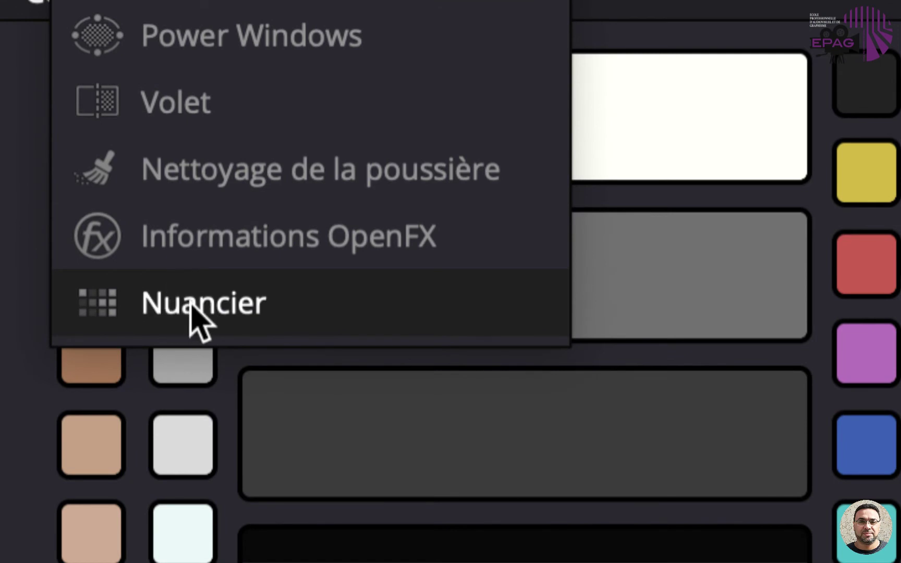
Step: Show the colour chart grid overlay in a full-screen viewer zoomed to 200%
left_click(191, 305)
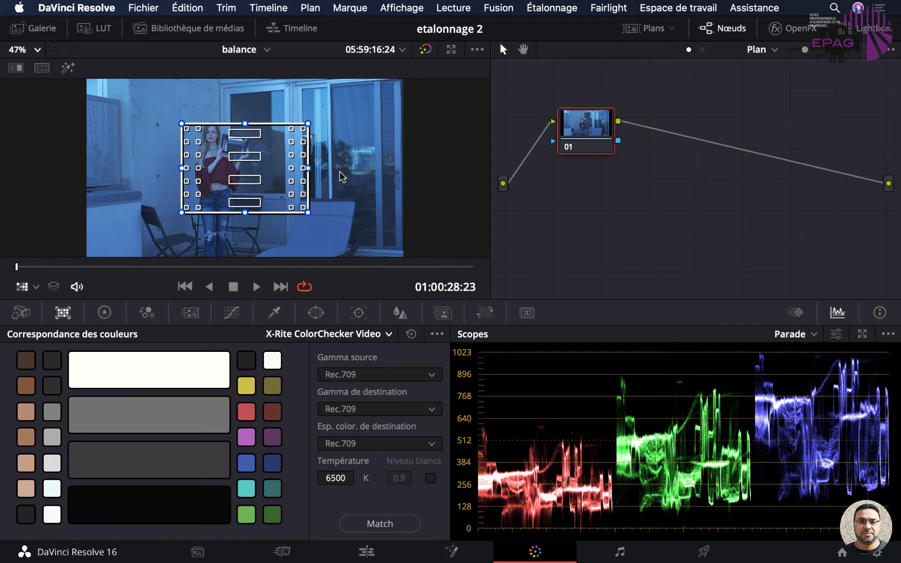
key("alt+f")
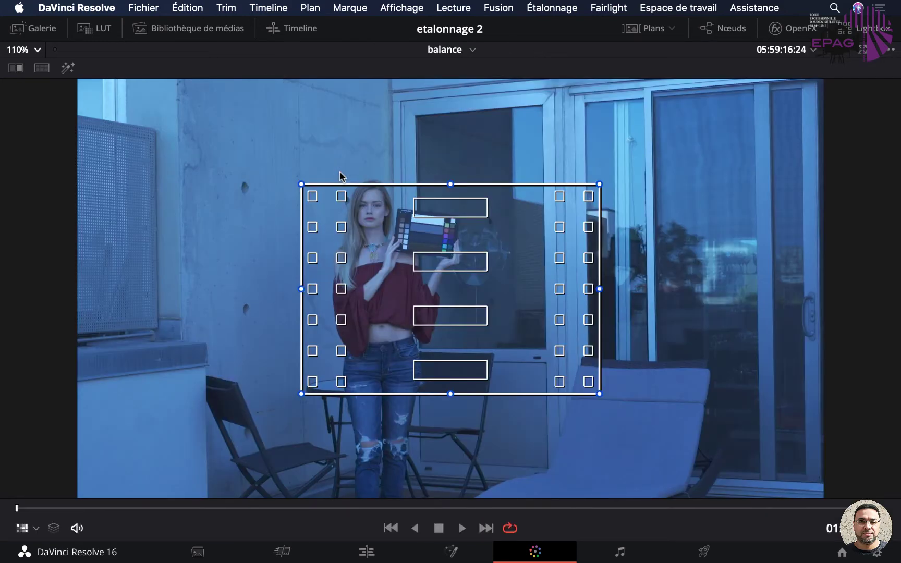
left_click(36, 51)
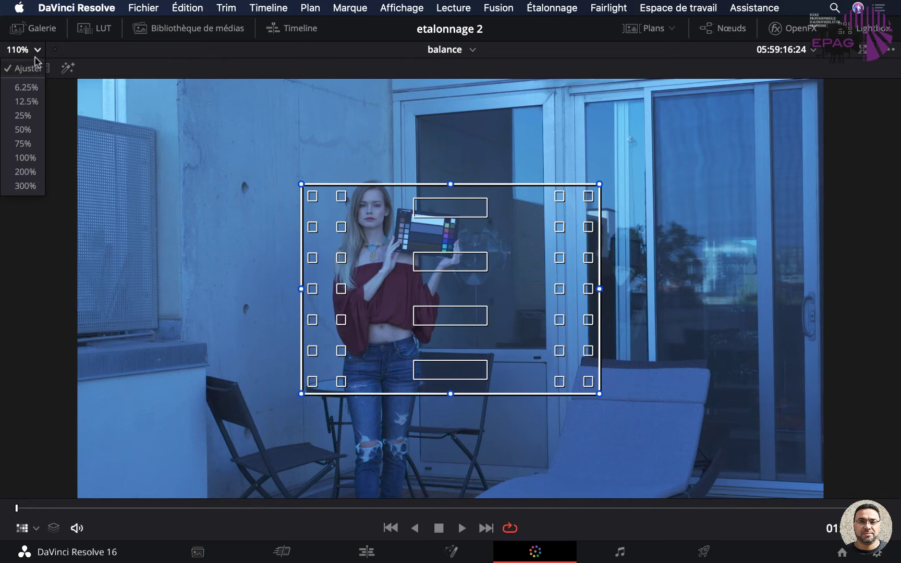
left_click(25, 159)
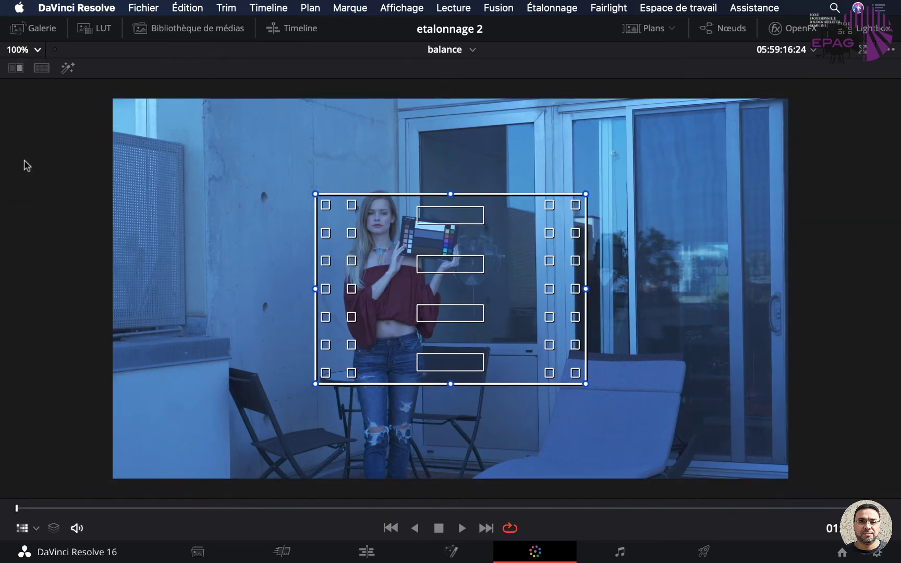
left_click(40, 50)
left_click(31, 180)
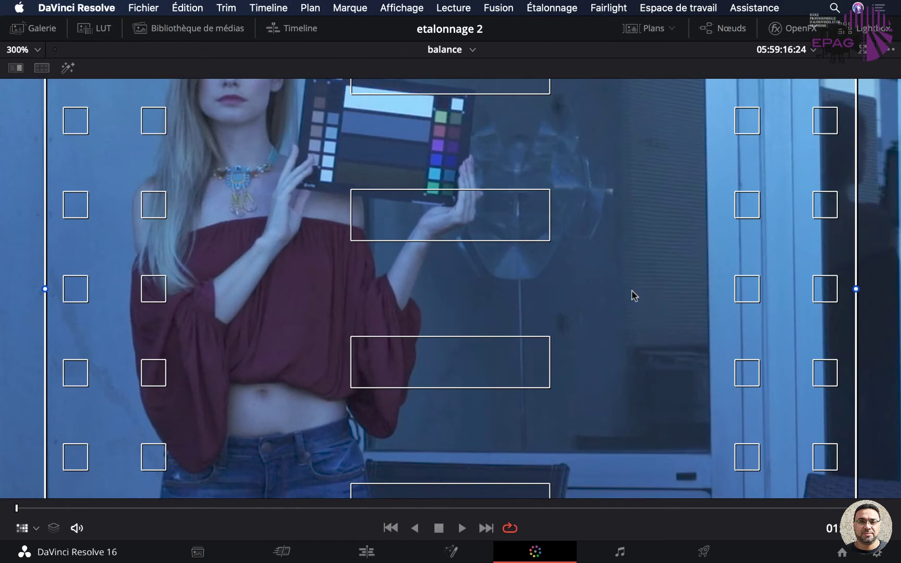
left_click(39, 50)
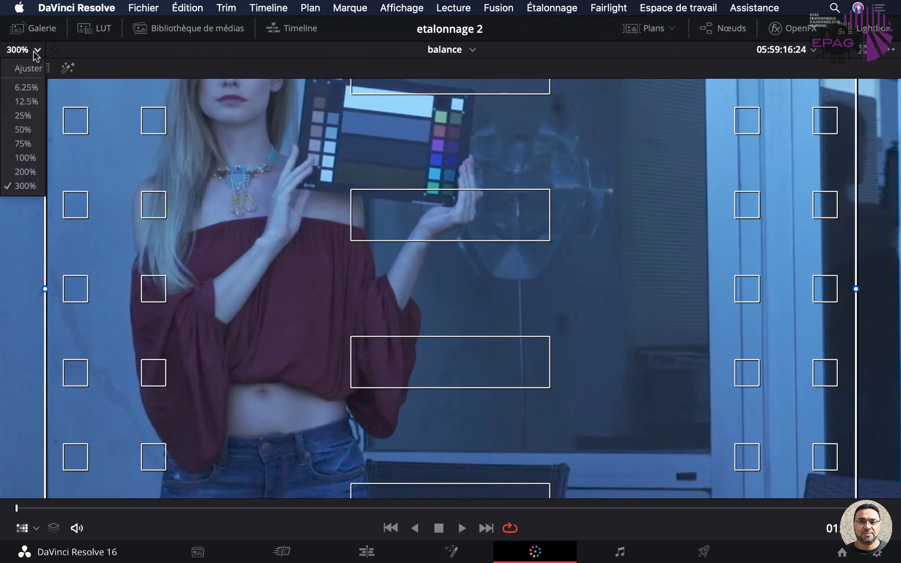
left_click(24, 172)
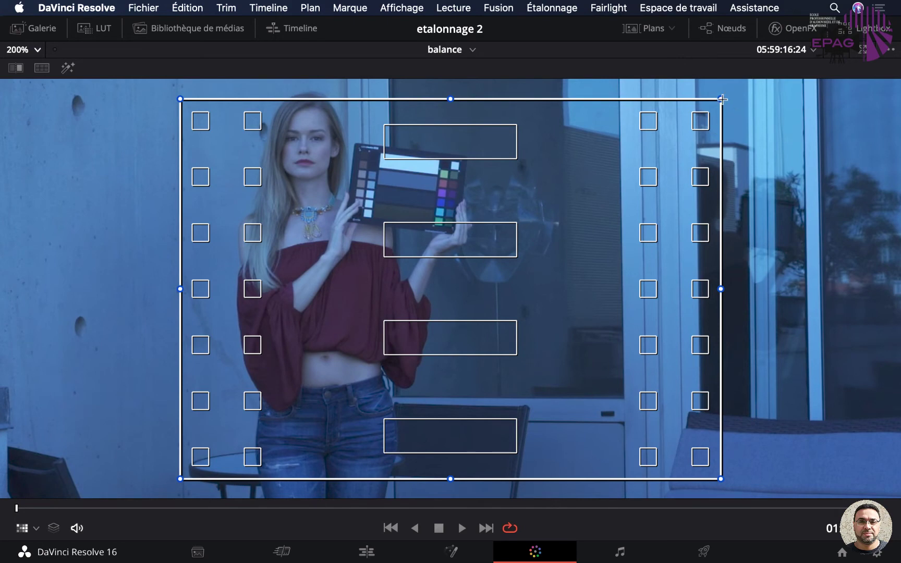
Step: Fit the overlay's four corners onto the held ColorChecker's swatch area
left_click_drag(722, 99, 456, 166)
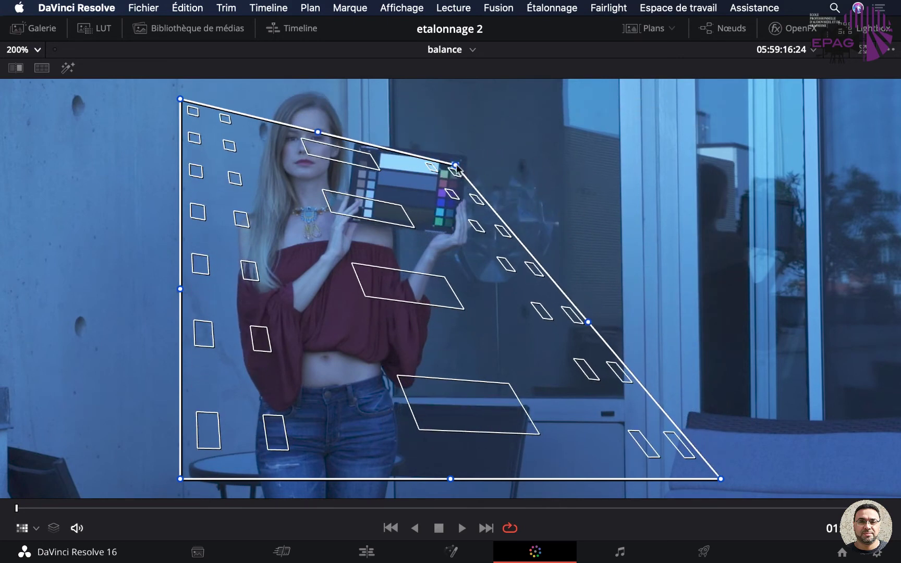
mouse_move(181, 98)
left_mouse_down()
mouse_move(364, 152)
mouse_move(360, 143)
left_mouse_up()
left_click_drag(456, 166, 462, 158)
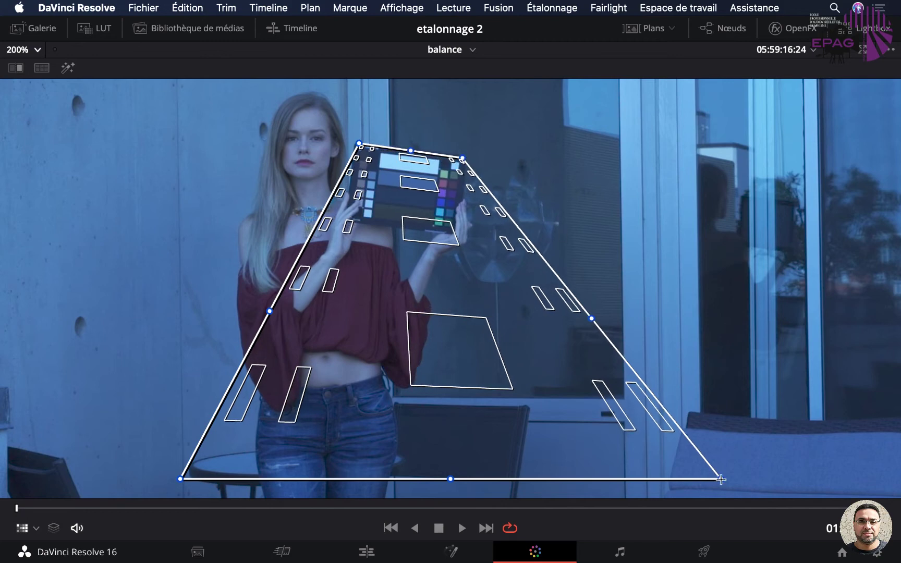
left_click_drag(721, 479, 455, 230)
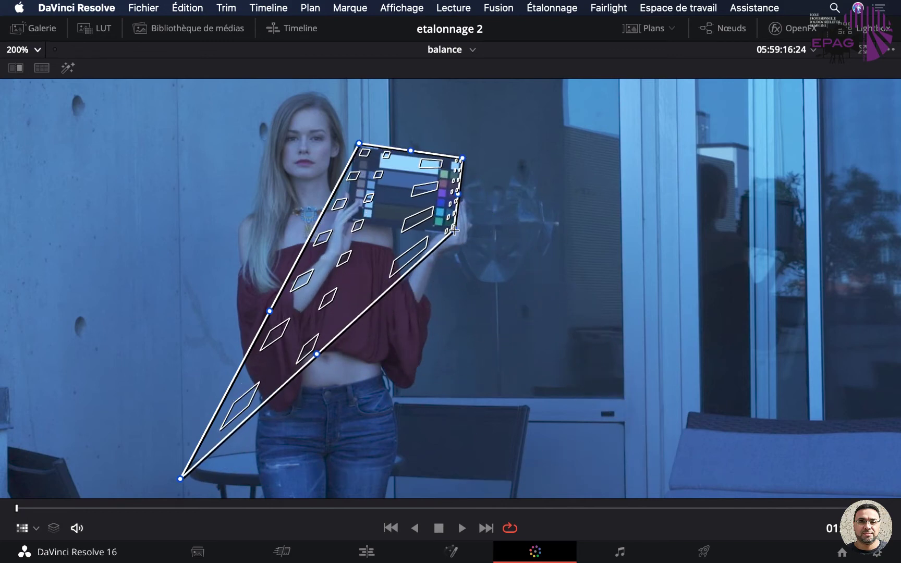
left_click_drag(182, 479, 351, 220)
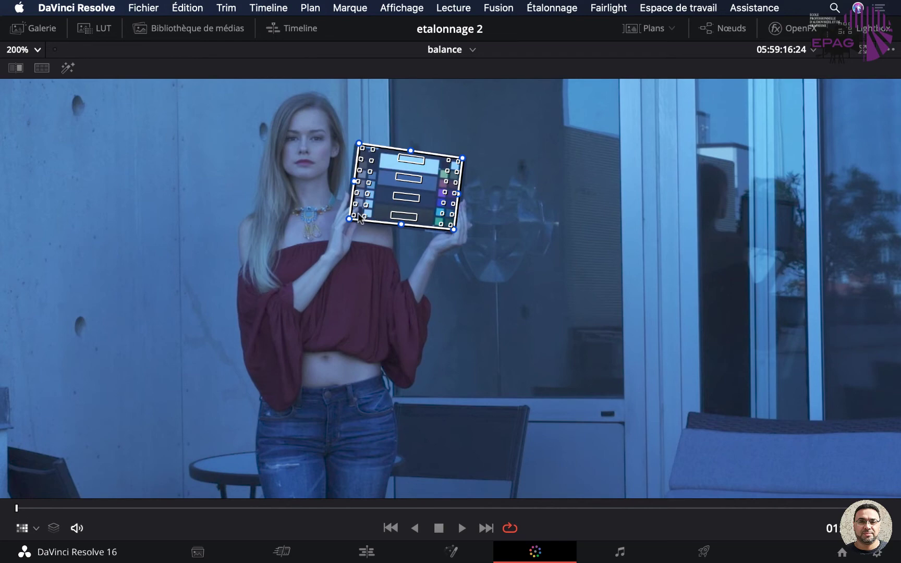
left_click(39, 48)
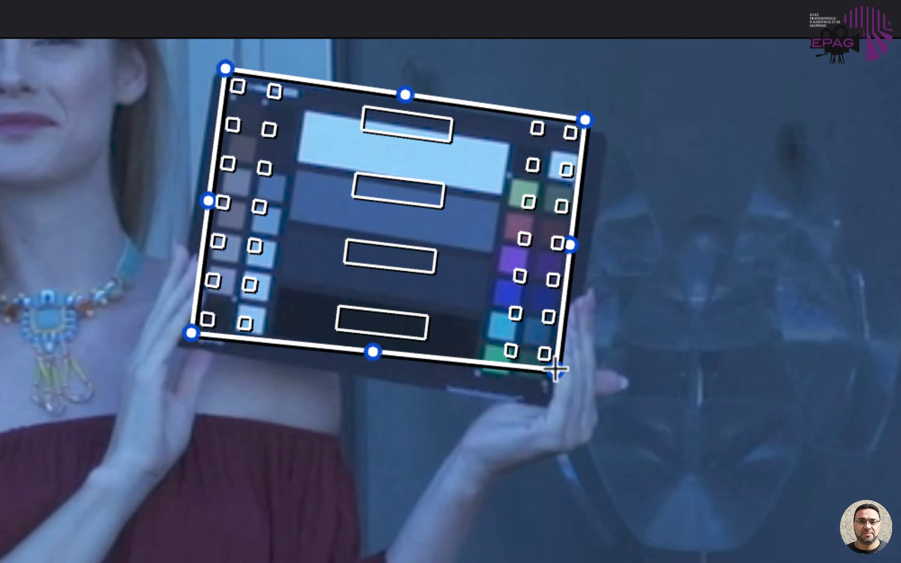
left_click_drag(555, 369, 547, 382)
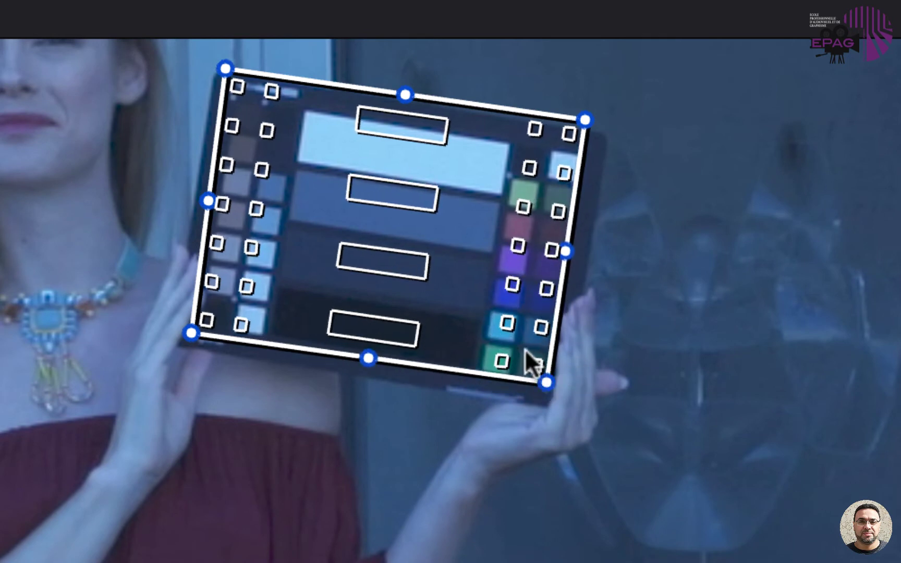
left_click_drag(584, 121, 580, 159)
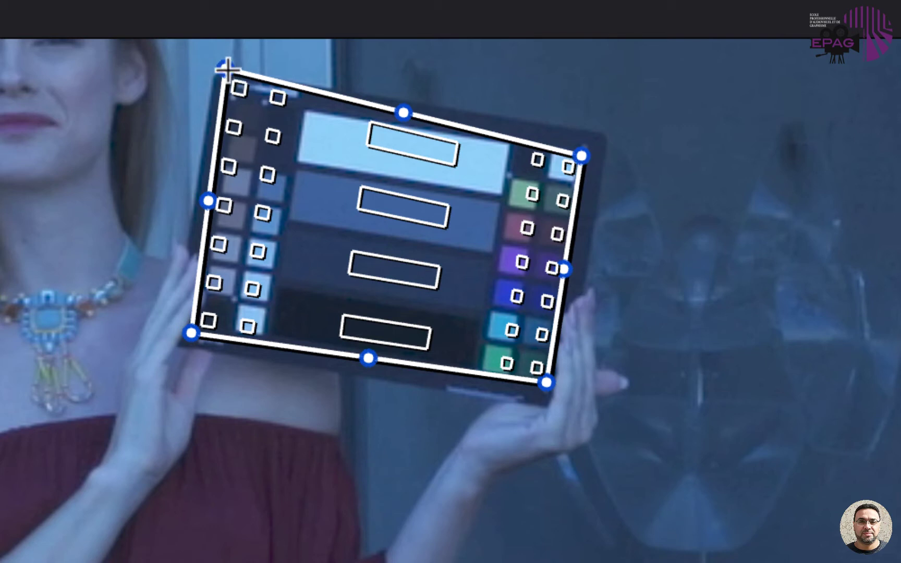
left_click_drag(227, 68, 236, 97)
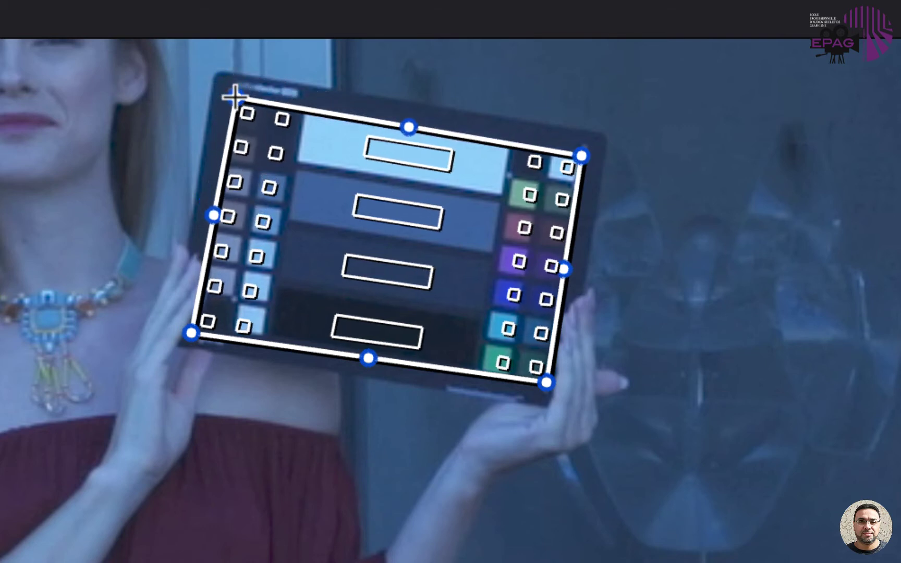
left_click_drag(187, 334, 196, 326)
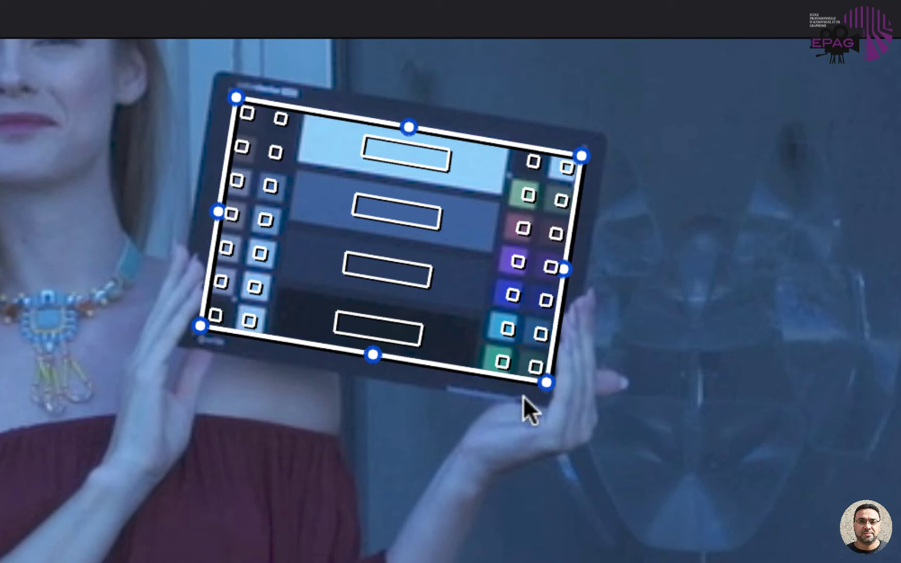
Step: Exit full screen, fit the viewer, run Match, and compare node 01 on and off
key("Escape")
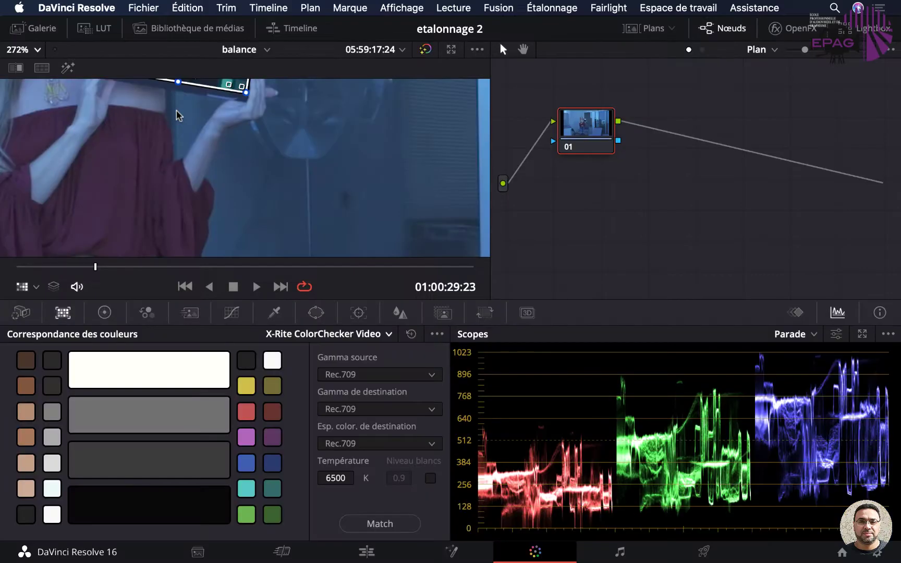
left_click(37, 51)
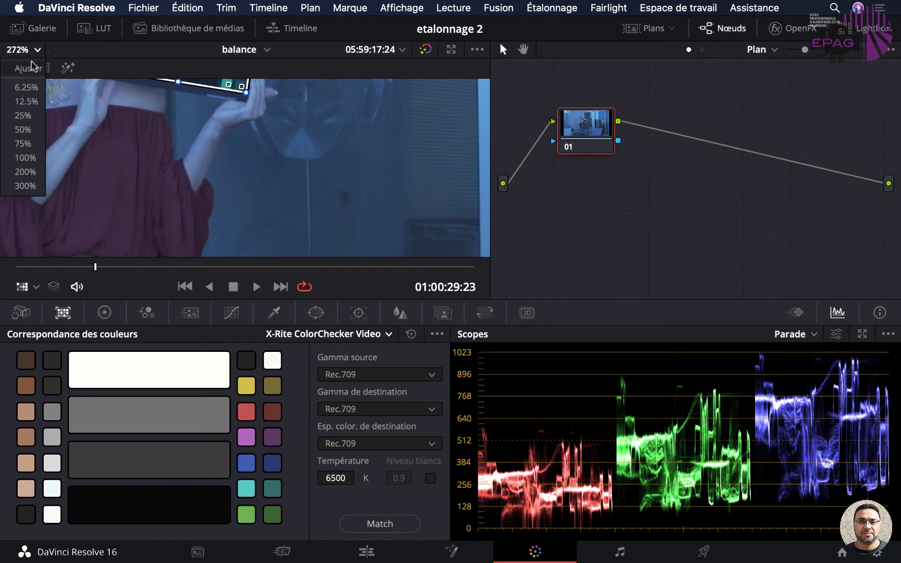
left_click(30, 66)
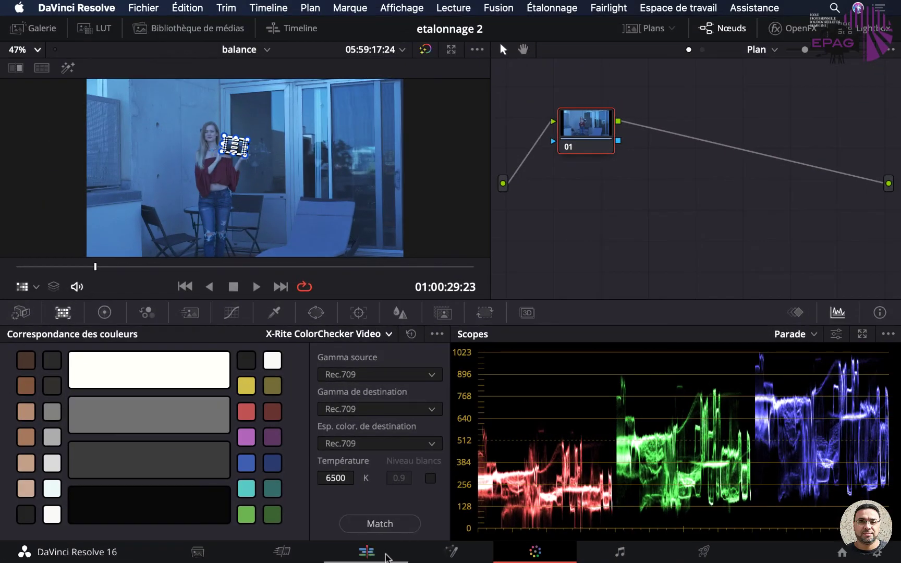
left_click(388, 526)
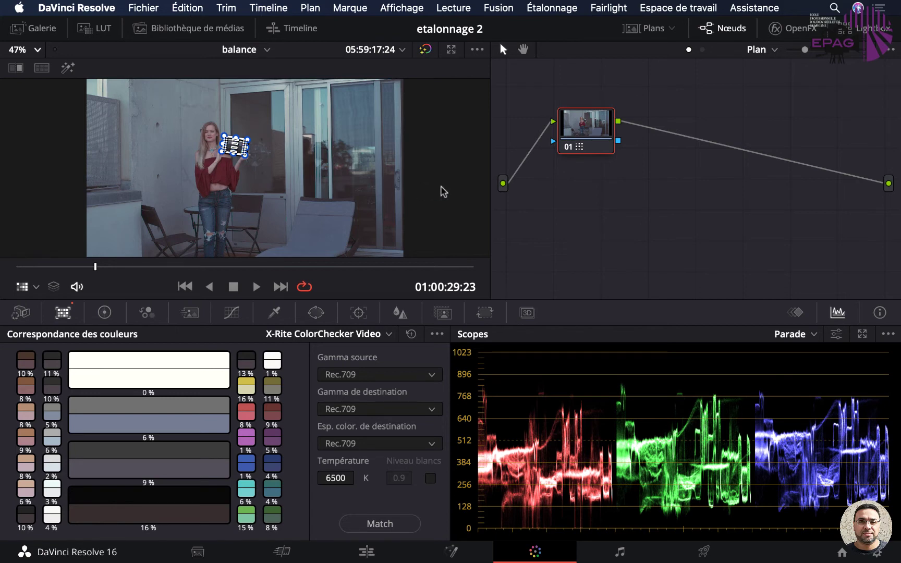
left_click(569, 148)
left_click(568, 148)
left_click(568, 148)
left_click(568, 148)
Step: Keep X-Rite ColorChecker Video as the chart type and bring up the colour wheels
left_click(389, 334)
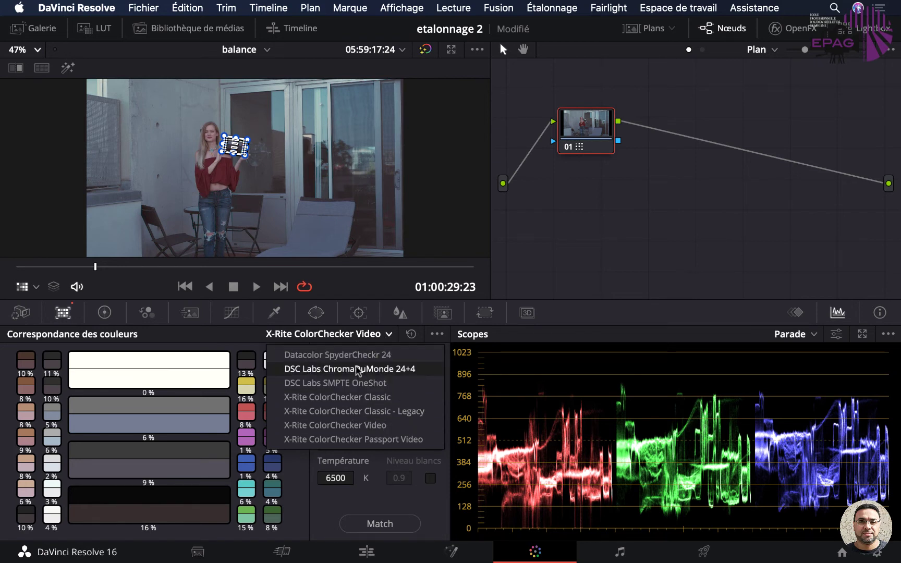
left_click(354, 425)
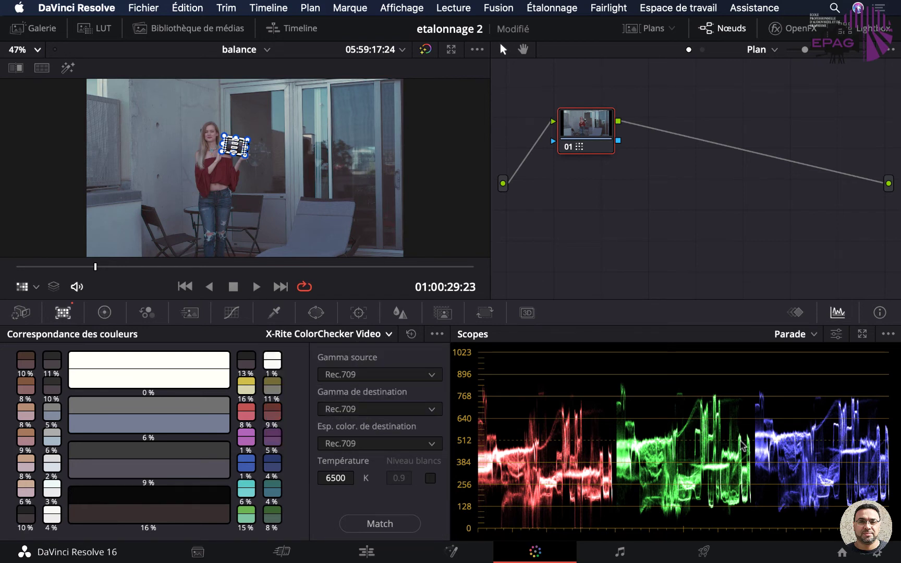
left_click(104, 313)
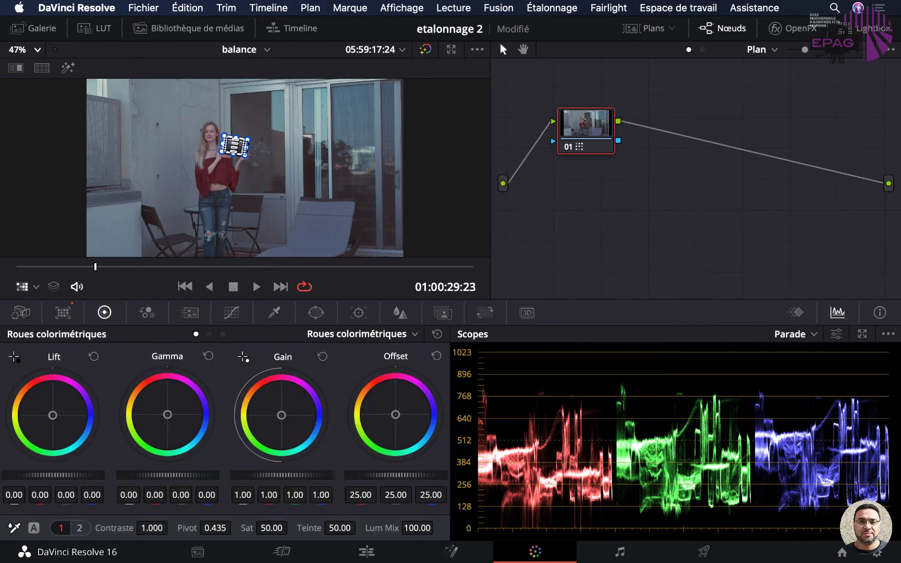
Step: Raise the master Gain to 1.14 and set the viewer overlay to Off
left_click_drag(275, 476, 359, 479)
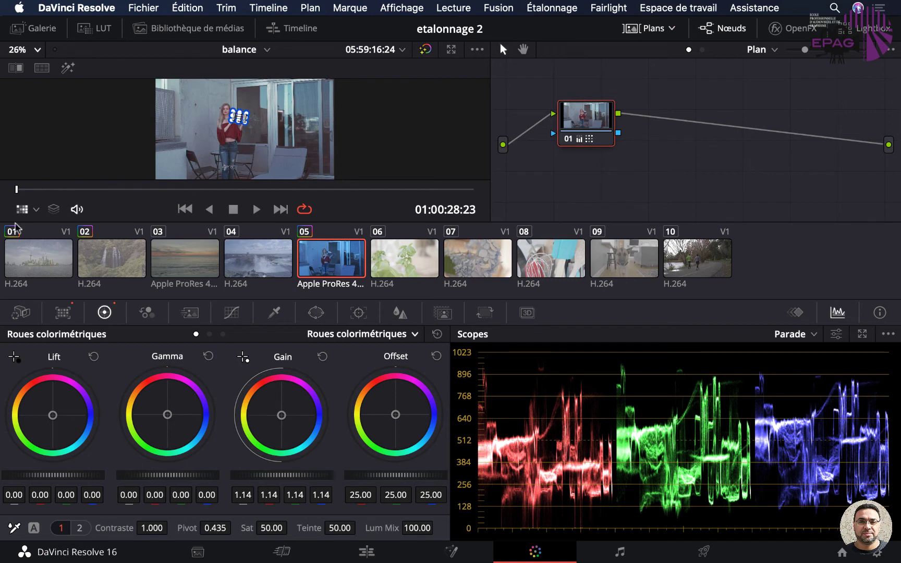
left_click(36, 209)
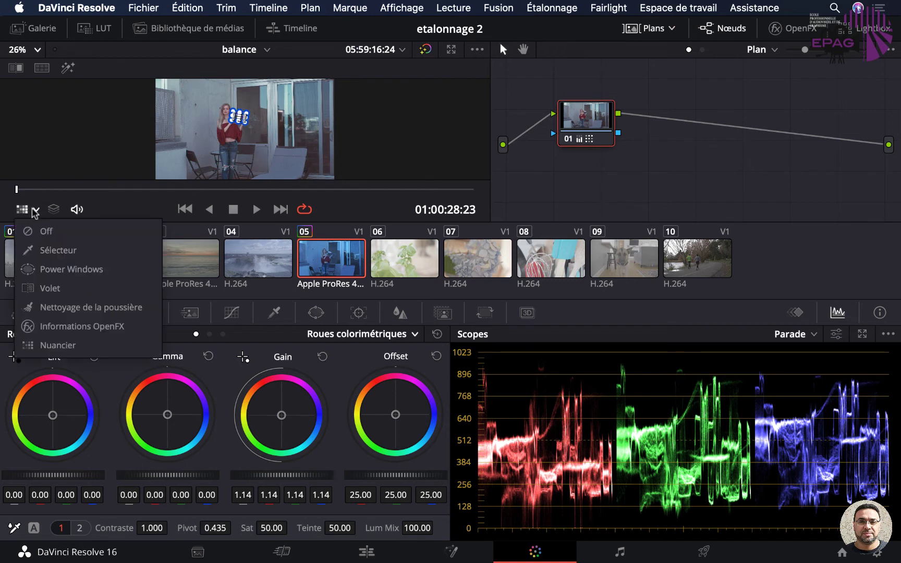
left_click(47, 231)
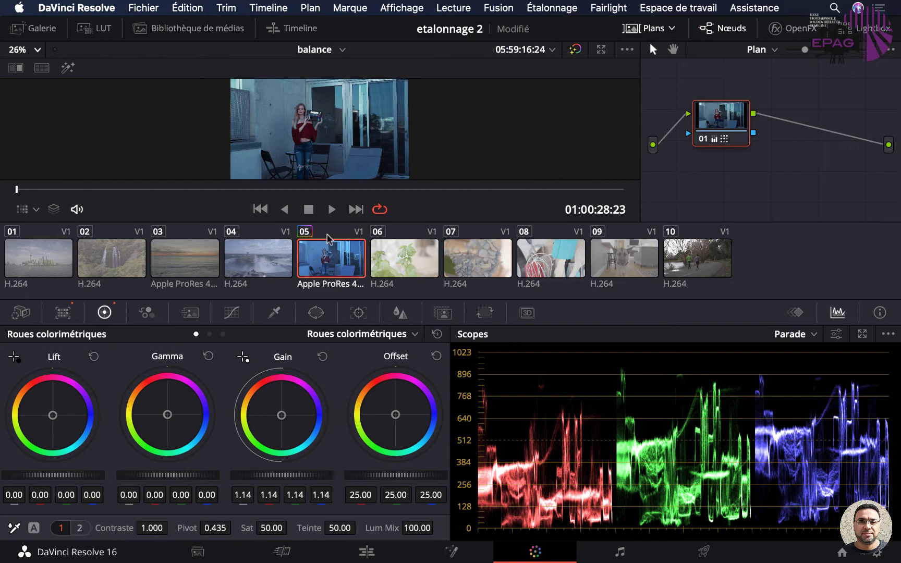
Step: Open and close the LUT library, then select clips 01, 02 and 03 together
left_click(86, 35)
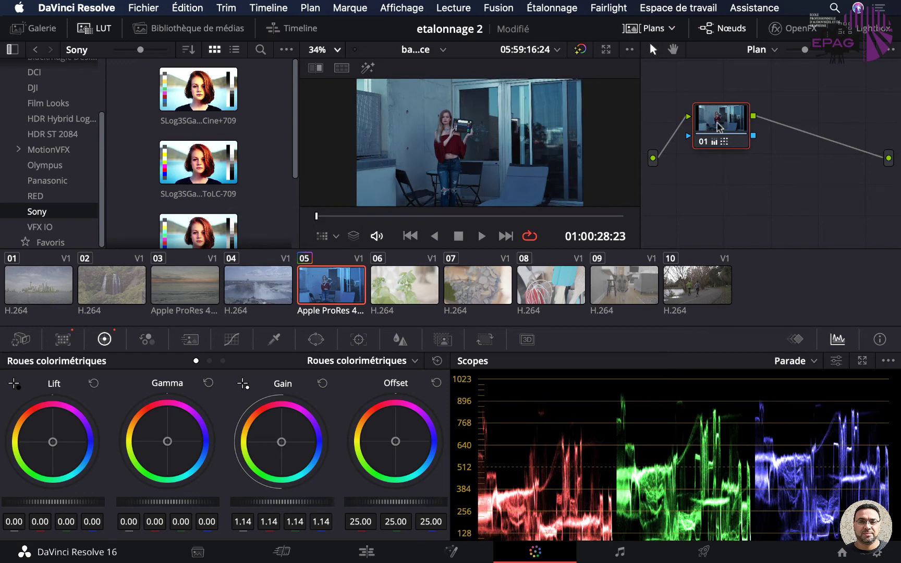
left_click(93, 29)
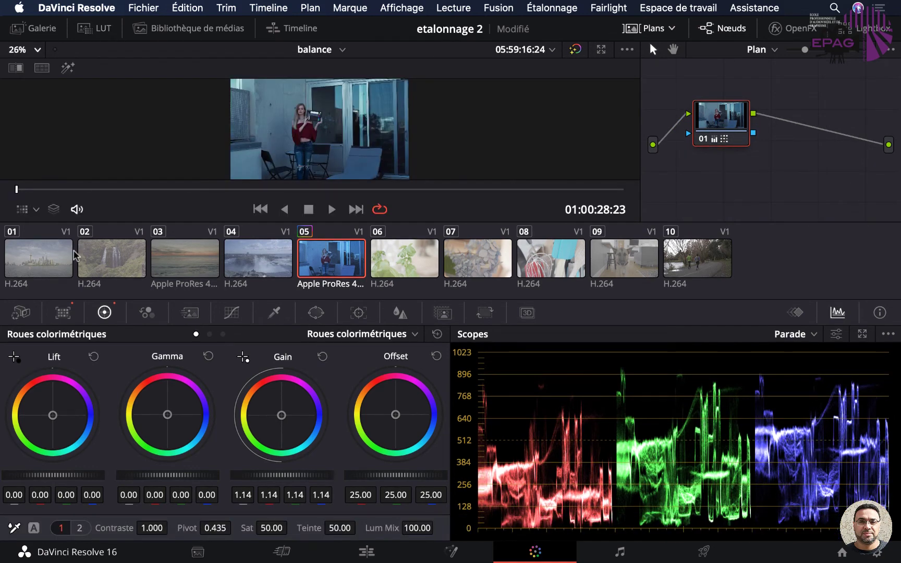
left_click(60, 256)
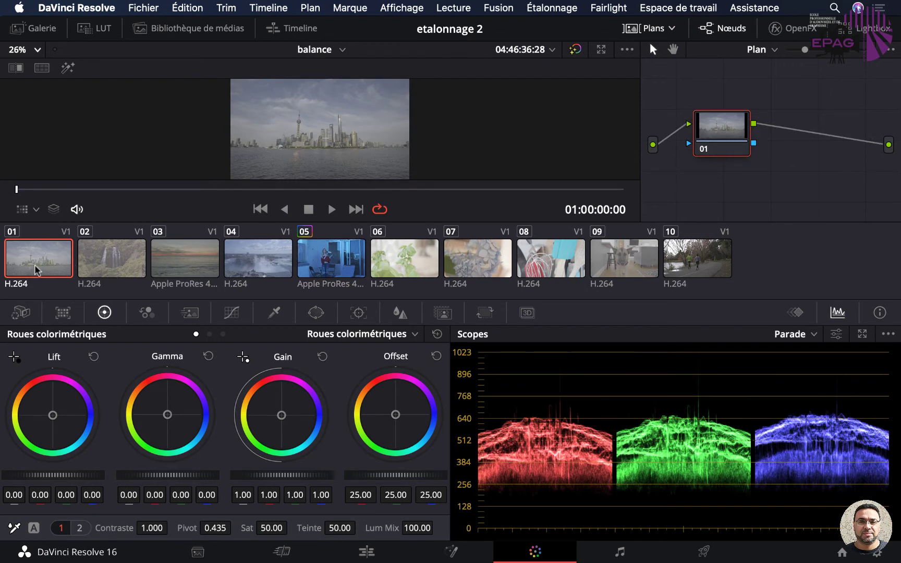
left_click(110, 261, "super")
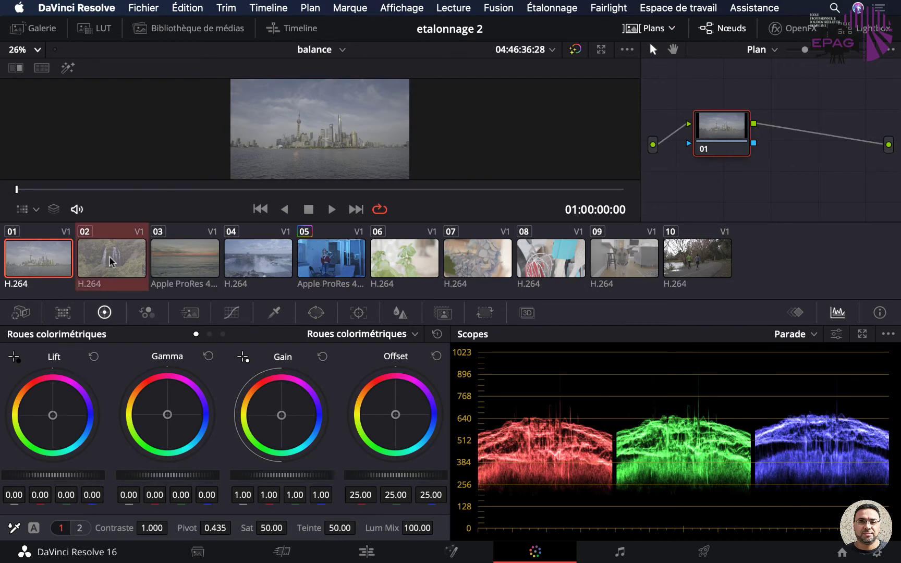
left_click(186, 261, "super")
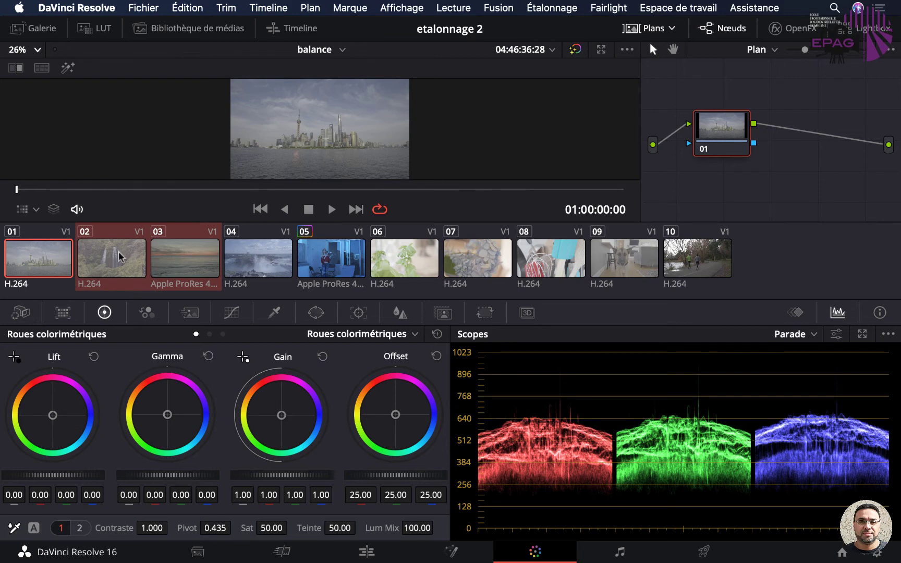
Step: Apply the LUT 3D > Sony > SLog3SGamut3.CineToCine+709 LUT to the three selected clips
right_click(126, 255)
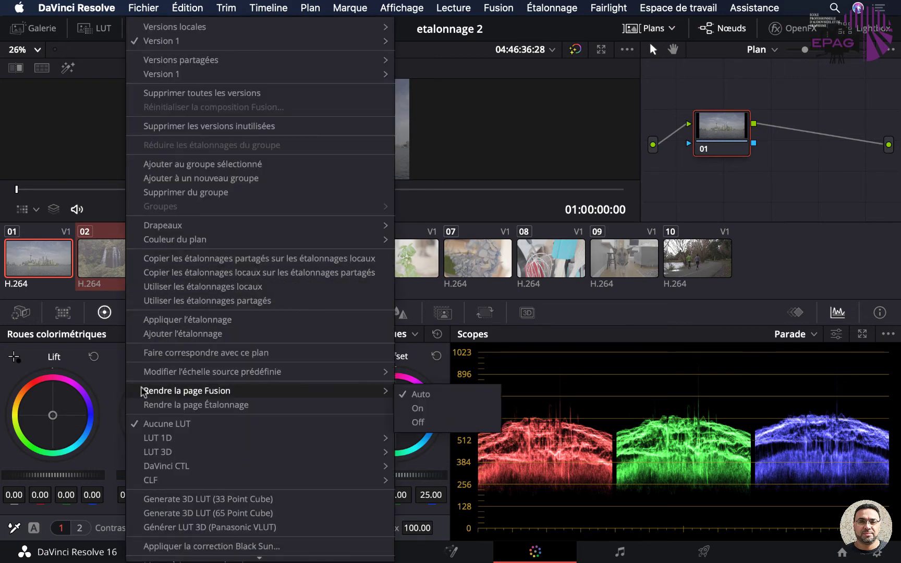
mouse_move(146, 451)
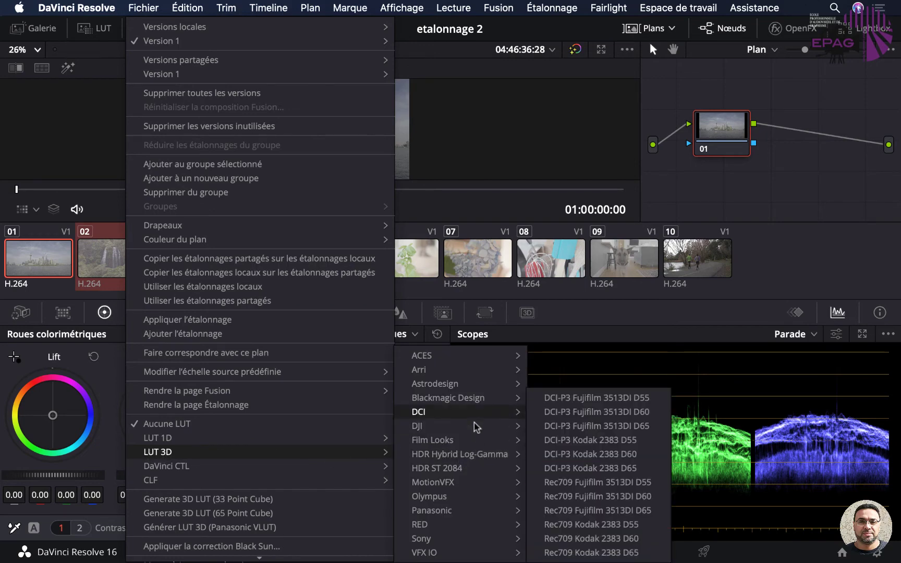
mouse_move(466, 483)
mouse_move(456, 543)
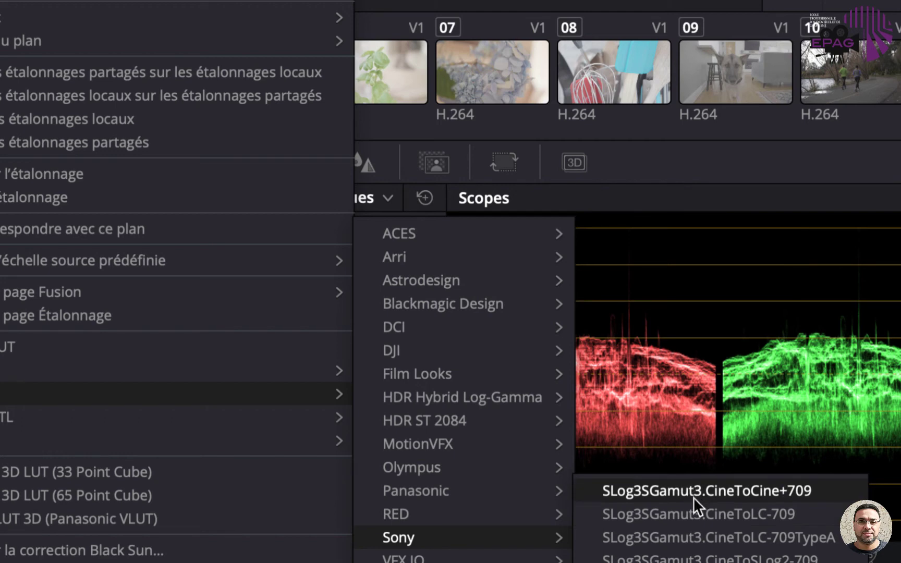
left_click(726, 509)
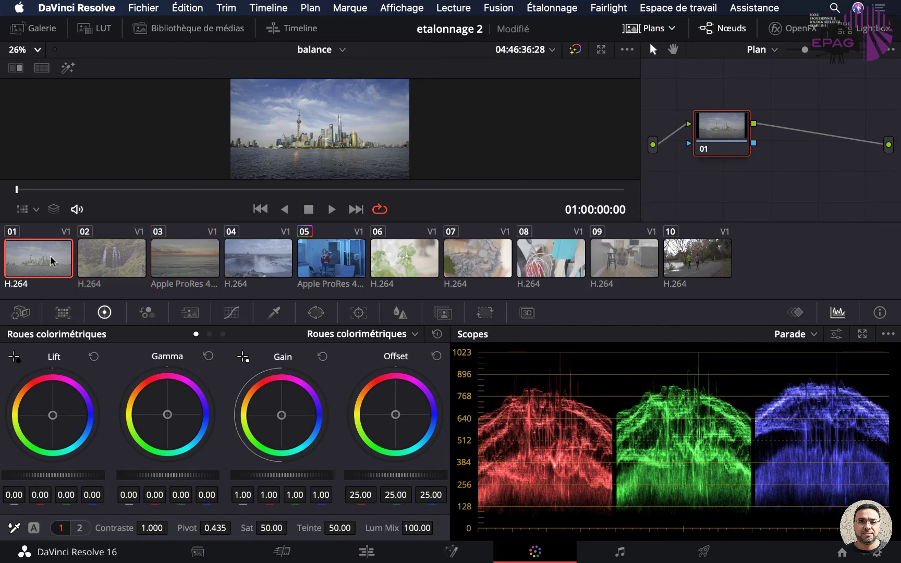
Step: Review clips 02, 03 and 01, then close the LUT library to enlarge the viewer
left_click(103, 271)
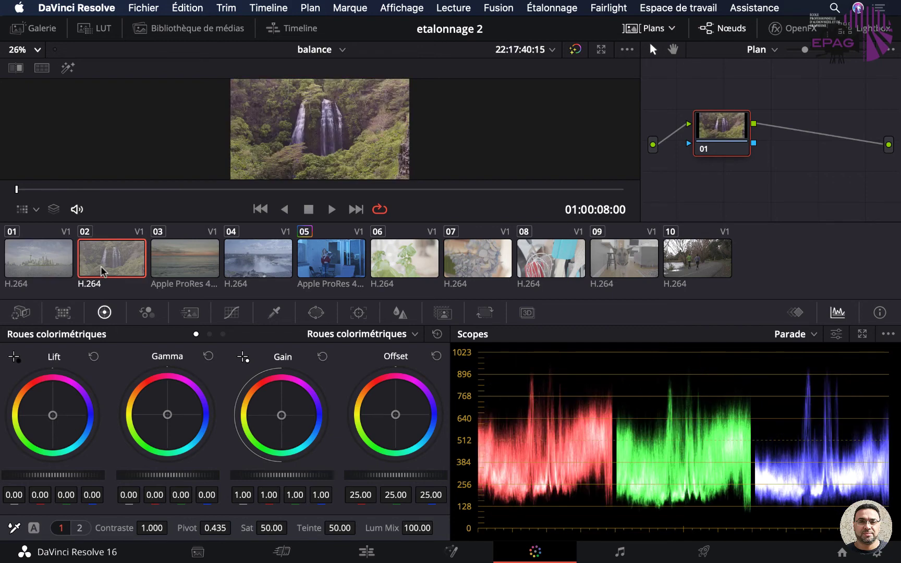
left_click(172, 271)
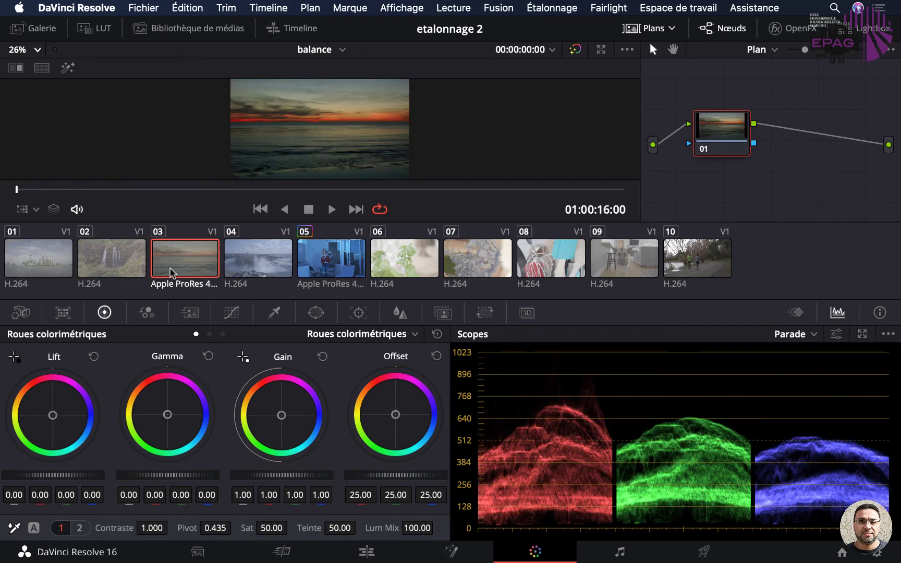
left_click(120, 255)
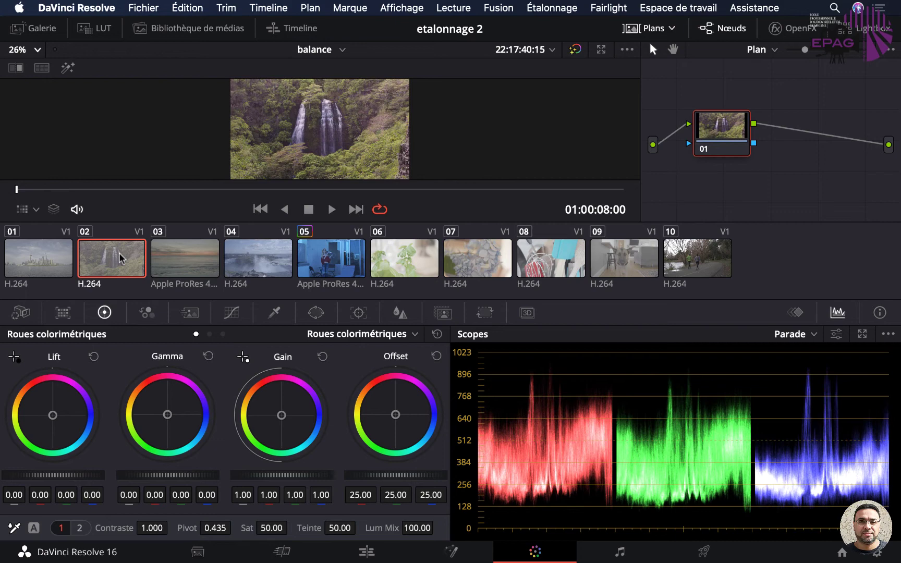
left_click(60, 262)
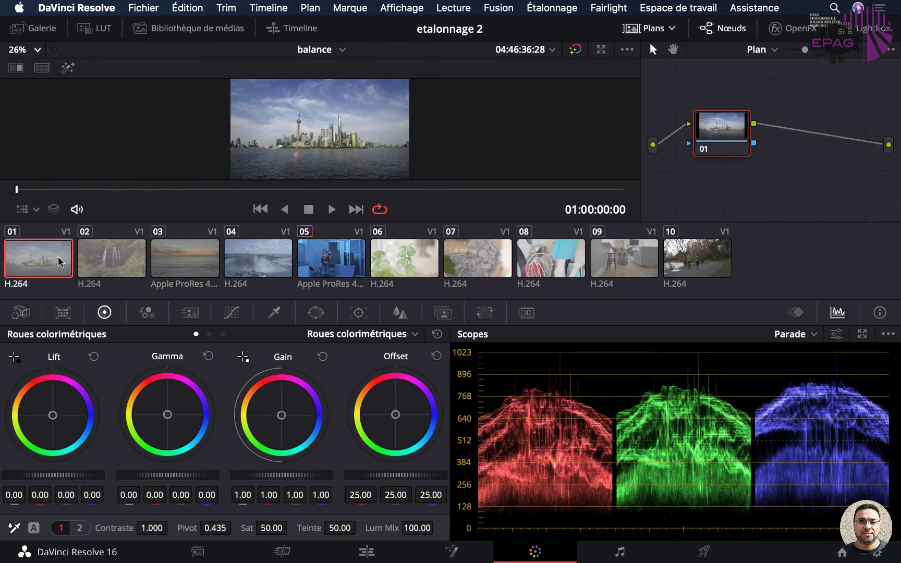
left_click(173, 258)
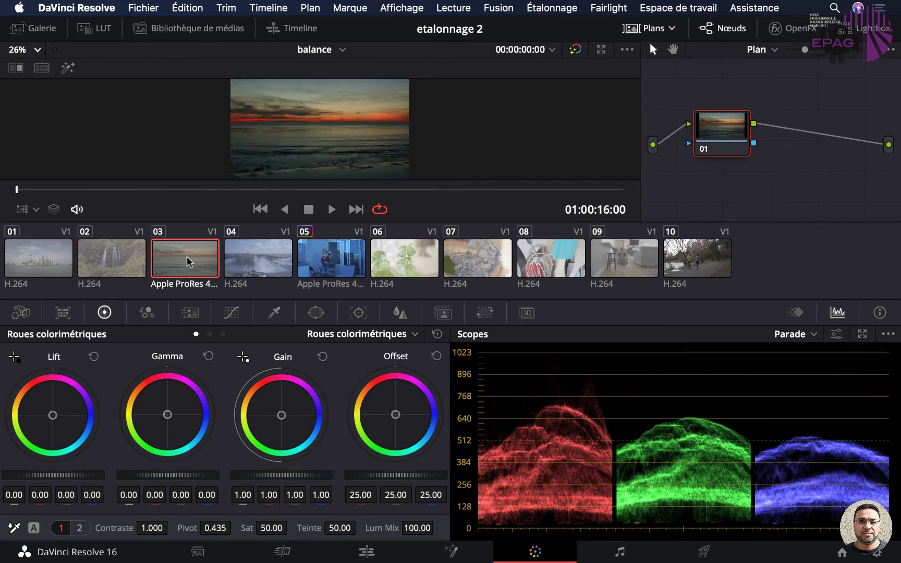
left_click(98, 29)
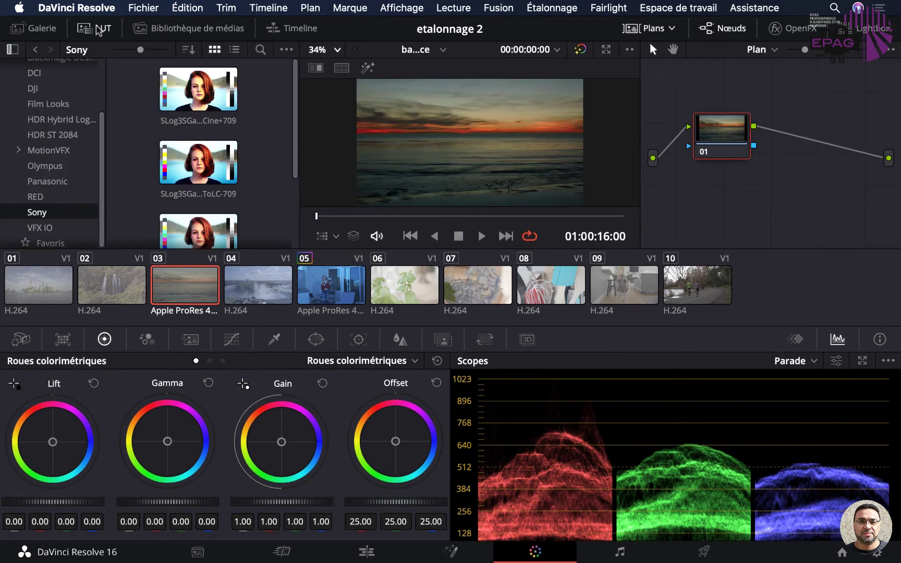
left_click(99, 32)
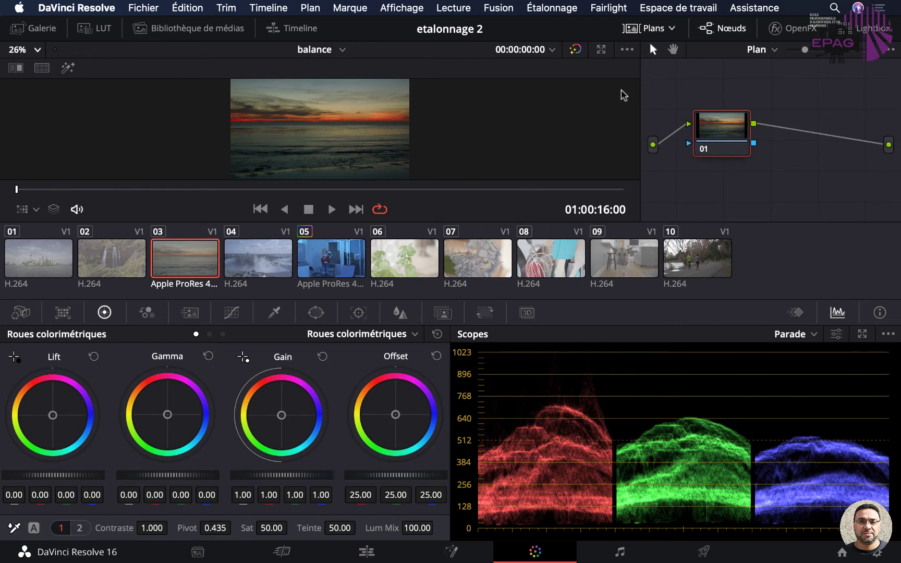
Step: Toggle the grade bypass to compare, then bring up waterfall clip 04
left_click(576, 51)
left_click(575, 50)
left_click(576, 50)
left_click(575, 51)
right_click(48, 265)
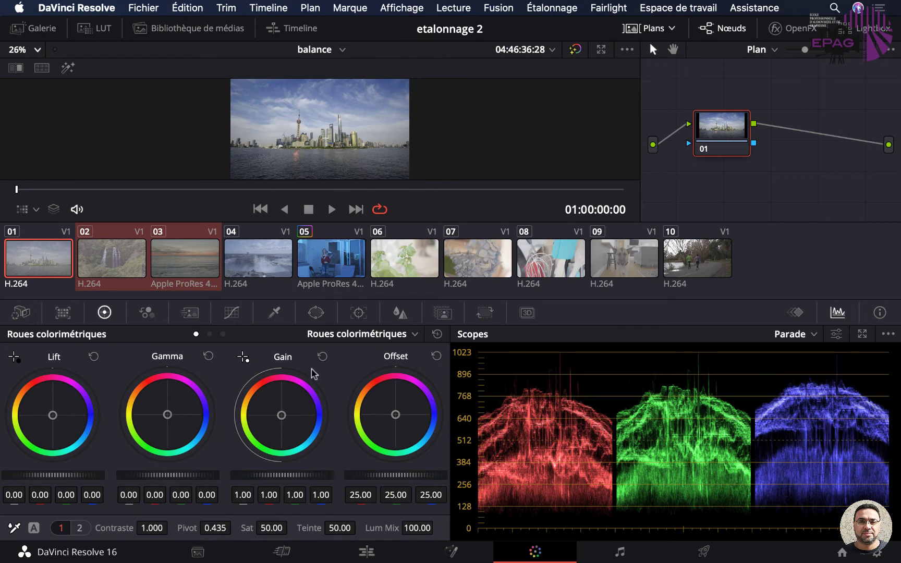
left_click(272, 251)
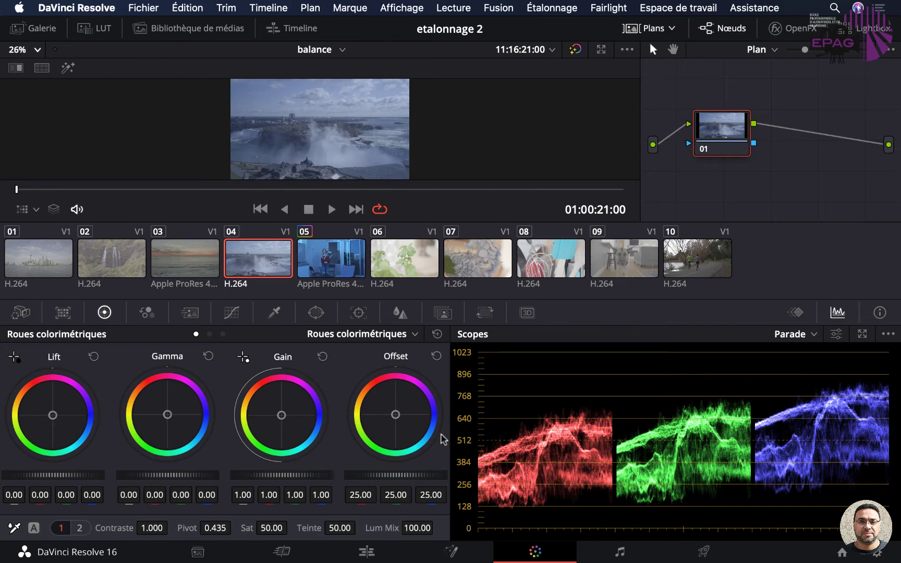
Step: Check clips 06 and 07, settling on basil clip 06 for grading
left_click(406, 270)
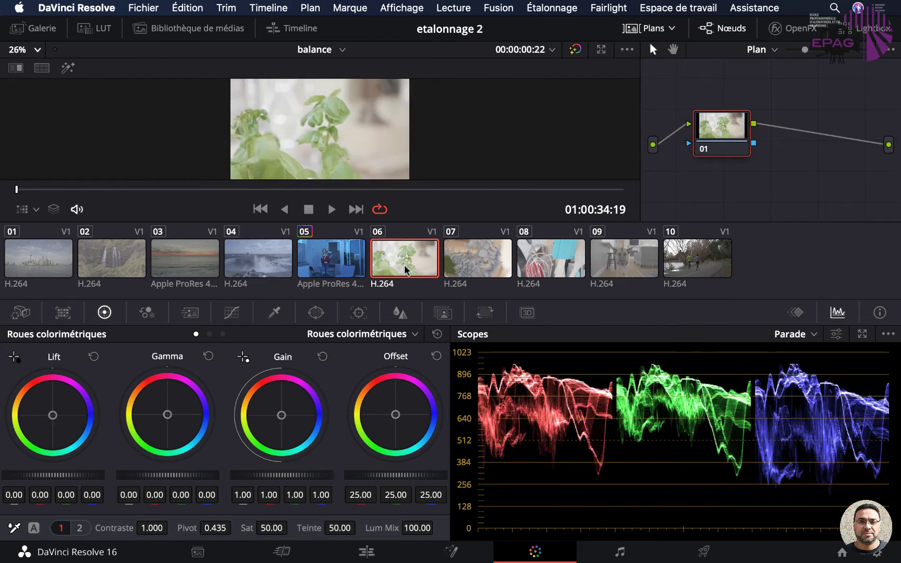
left_click(471, 268)
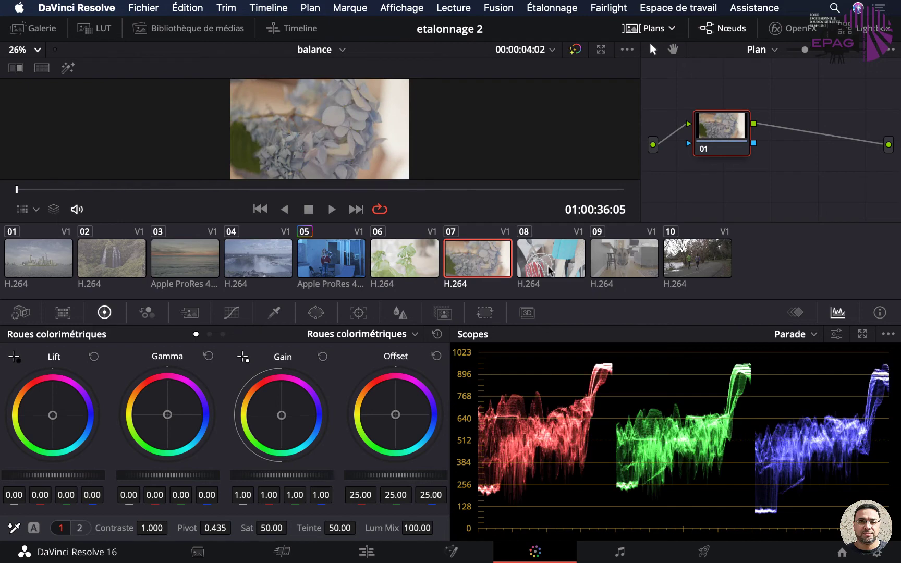
left_click(422, 256)
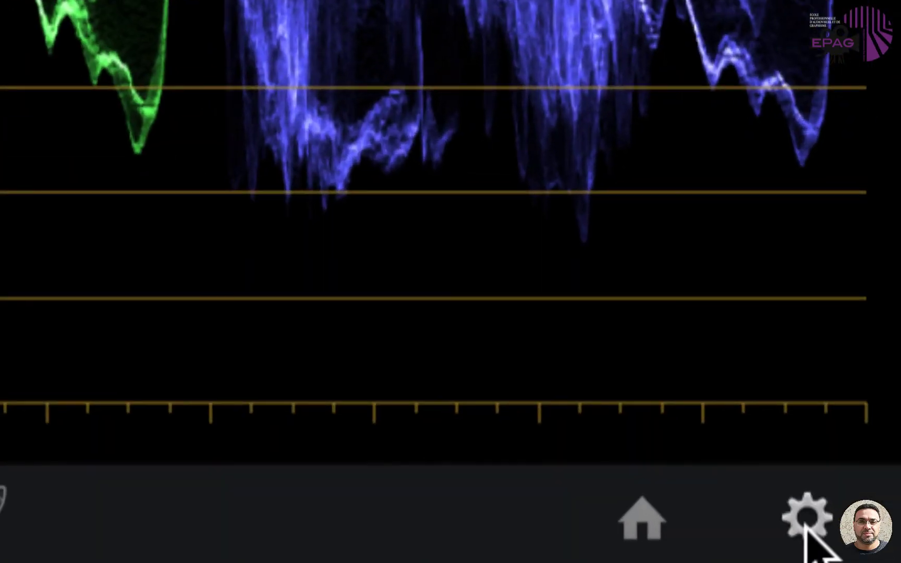
Step: In Project Settings colour management, set colour science to DaVinci YRGB Color Managed
left_click(805, 526)
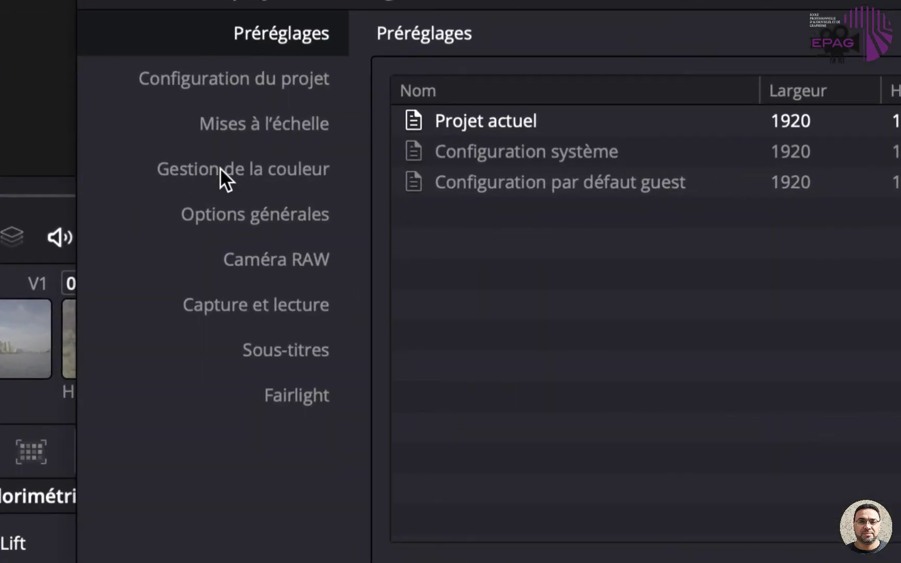
left_click(237, 171)
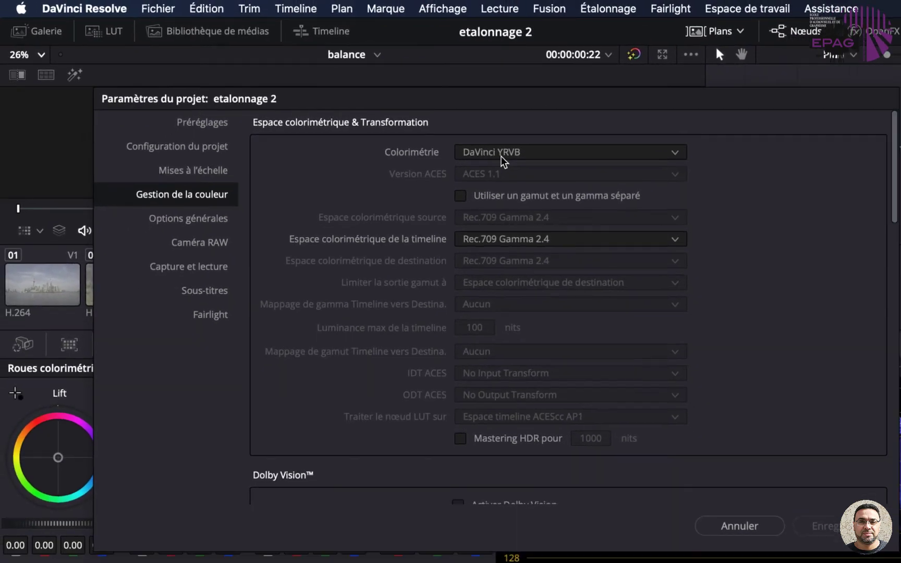
left_click(534, 154)
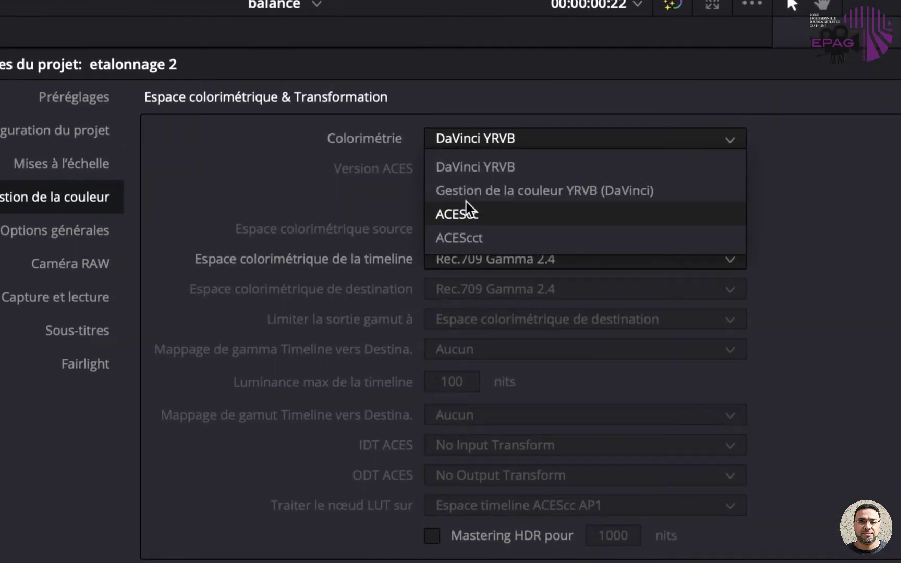
left_click(588, 201)
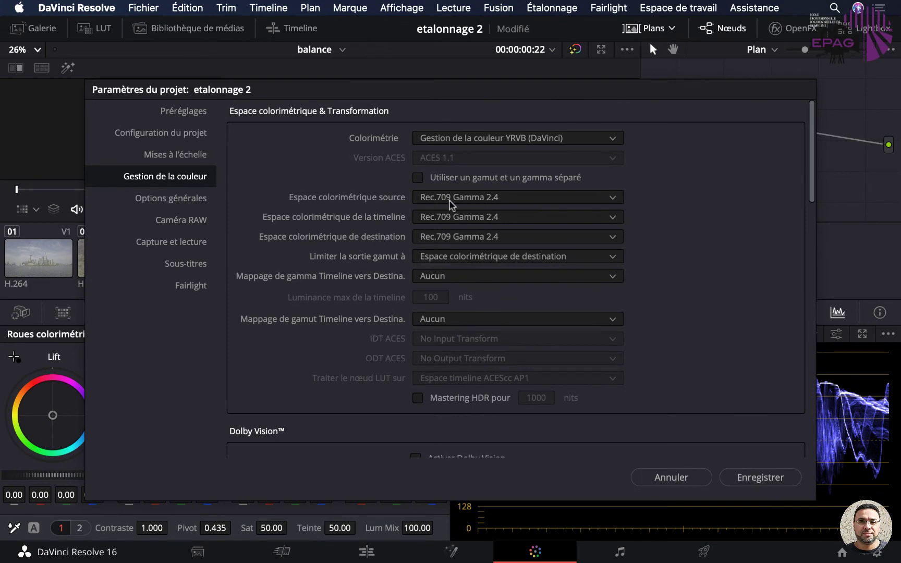
Step: Set the source colour space to Panasonic V-Gamut/V-Log
left_click(497, 201)
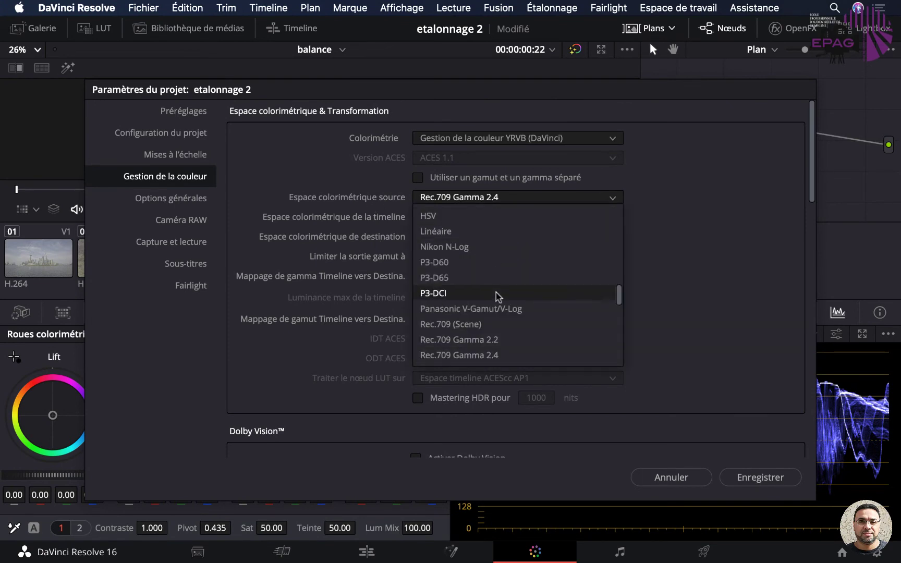
scroll(495, 293, "up", 4)
scroll(497, 297, "up", 3)
scroll(496, 296, "up", 3)
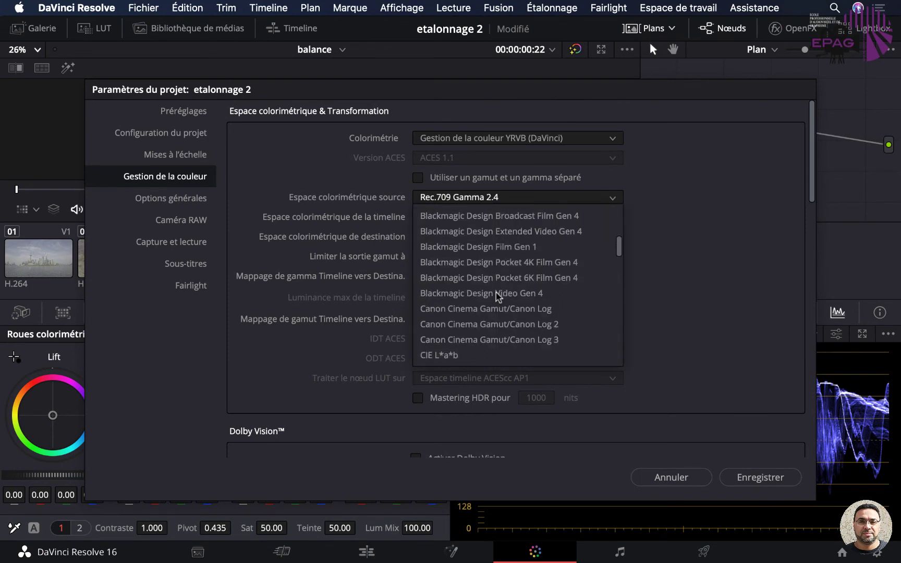
scroll(496, 296, "up", 3)
scroll(497, 296, "up", 1)
scroll(497, 297, "down", 5)
scroll(497, 297, "down", 4)
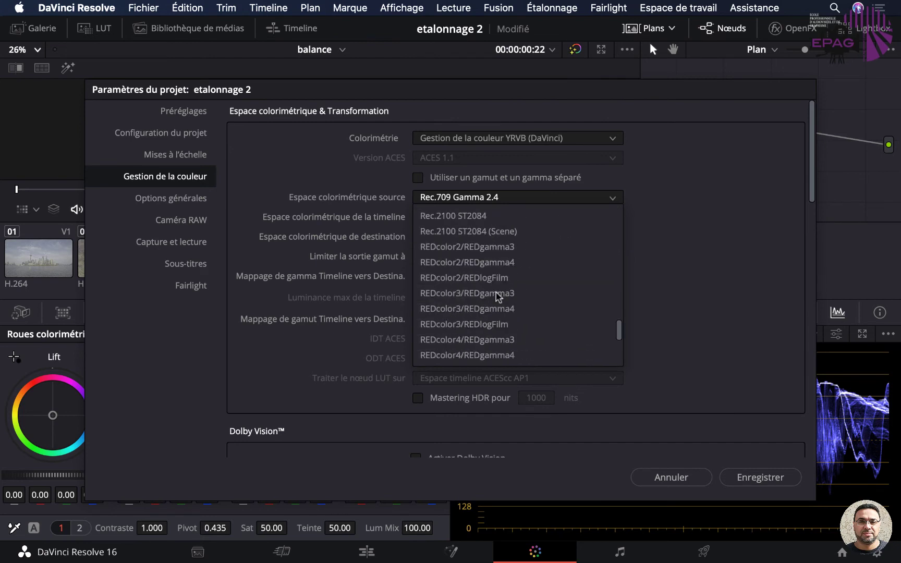
scroll(498, 297, "down", 3)
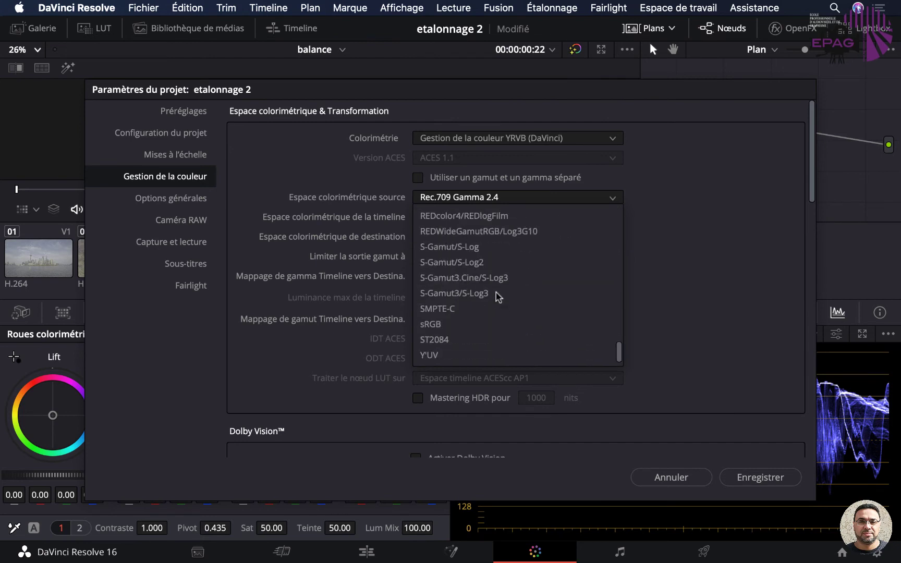
scroll(499, 296, "up", 5)
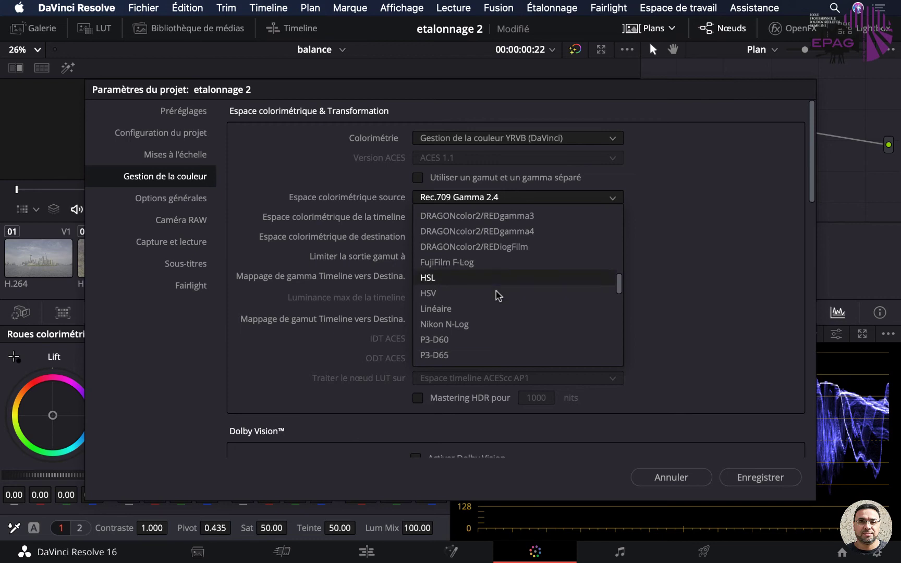
scroll(498, 296, "down", 3)
scroll(498, 296, "down", 1)
scroll(498, 296, "down", 1)
scroll(498, 296, "down", 1)
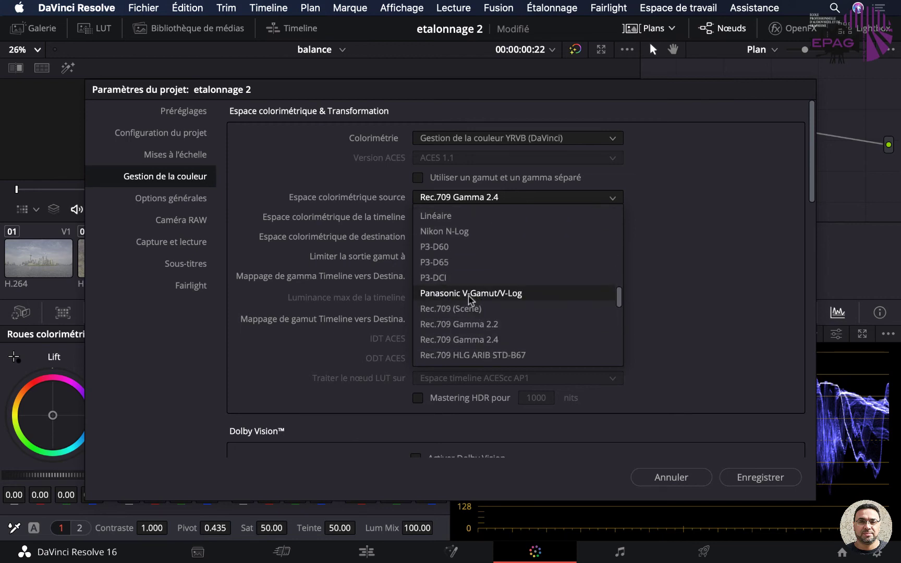
left_click(473, 295)
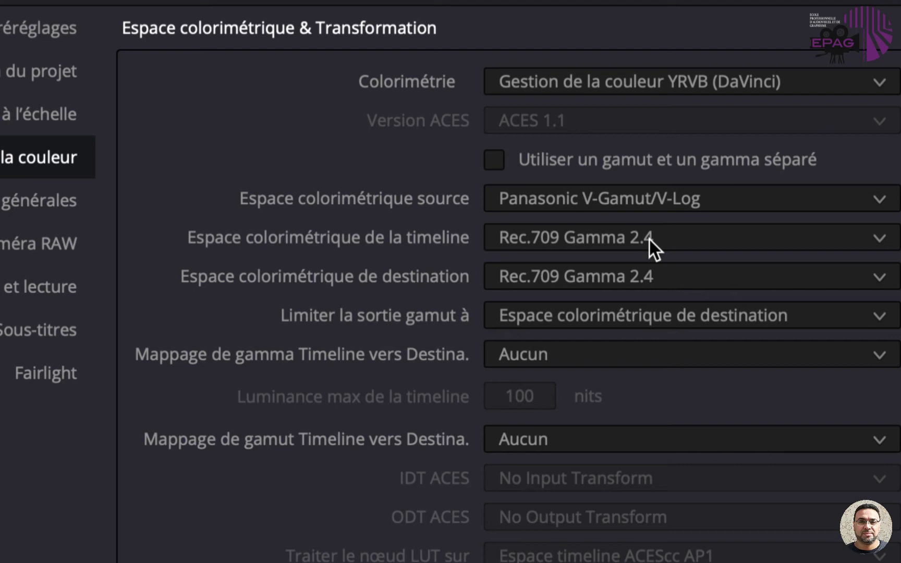
left_click(648, 237)
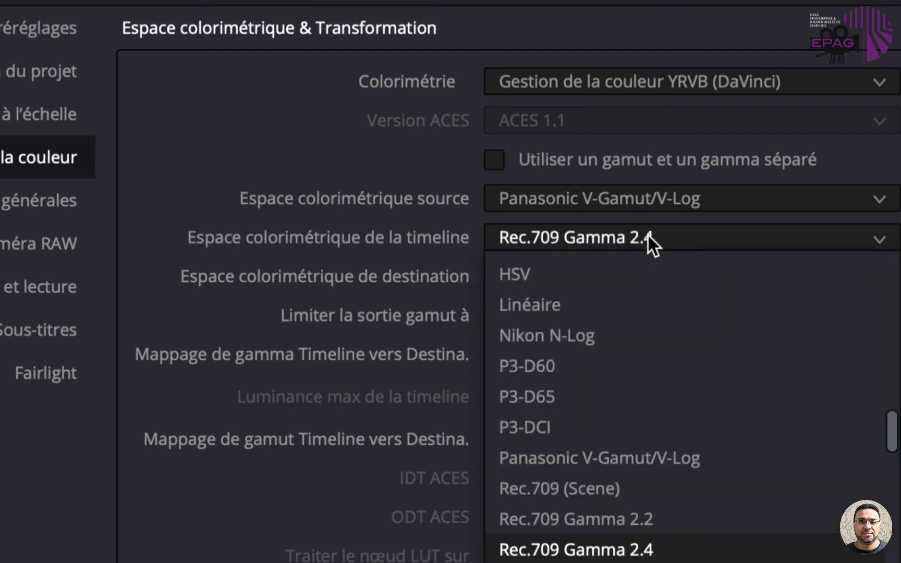
scroll(540, 367, "down", 3)
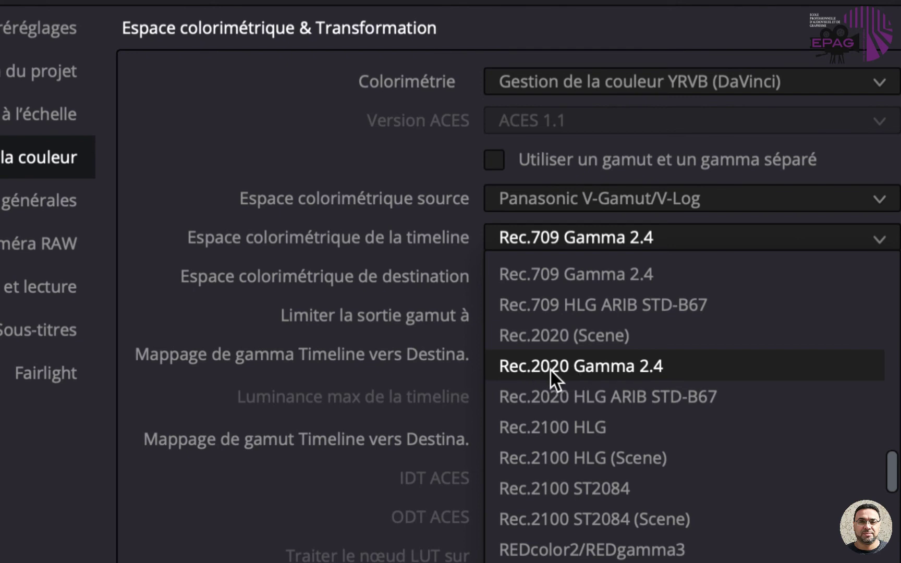
left_click(572, 236)
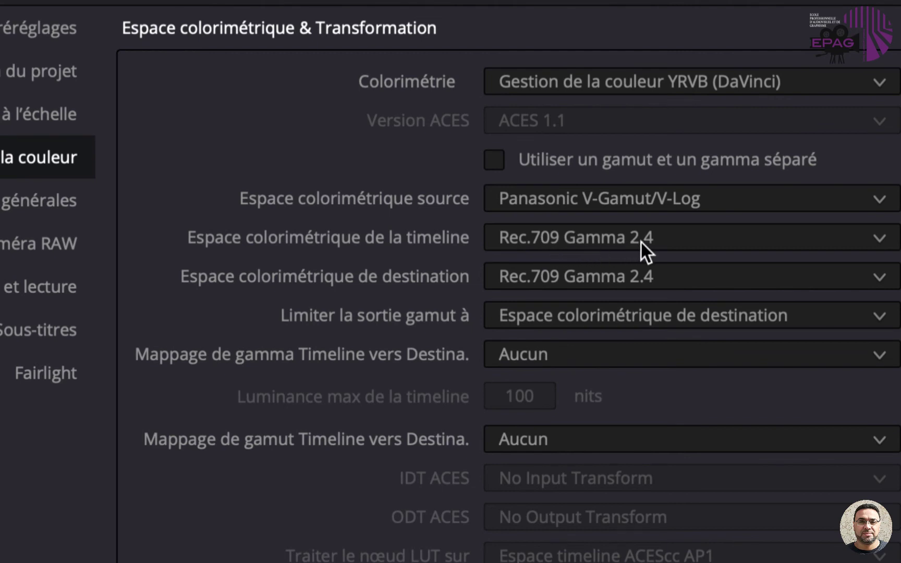
left_click(676, 241)
scroll(657, 309, "up", 2)
scroll(657, 310, "up", 1)
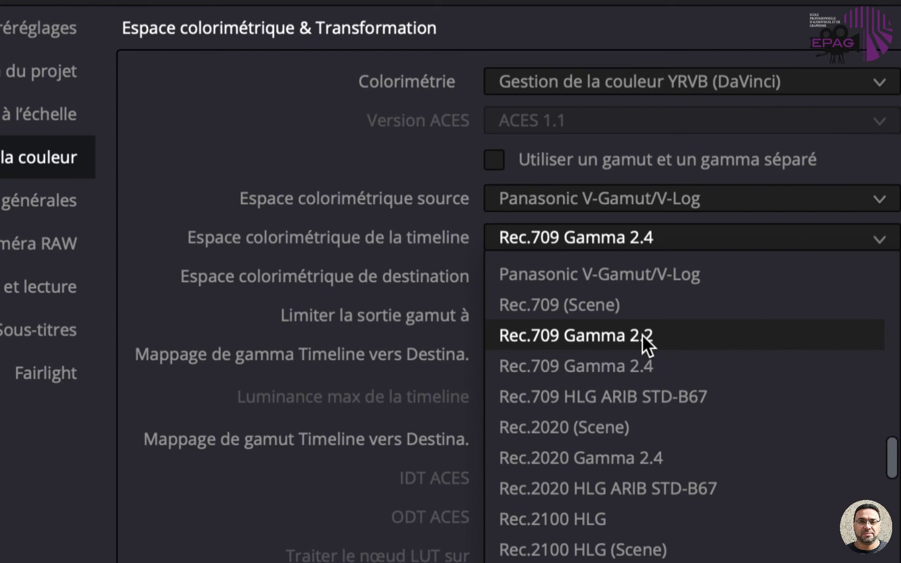
left_click(639, 365)
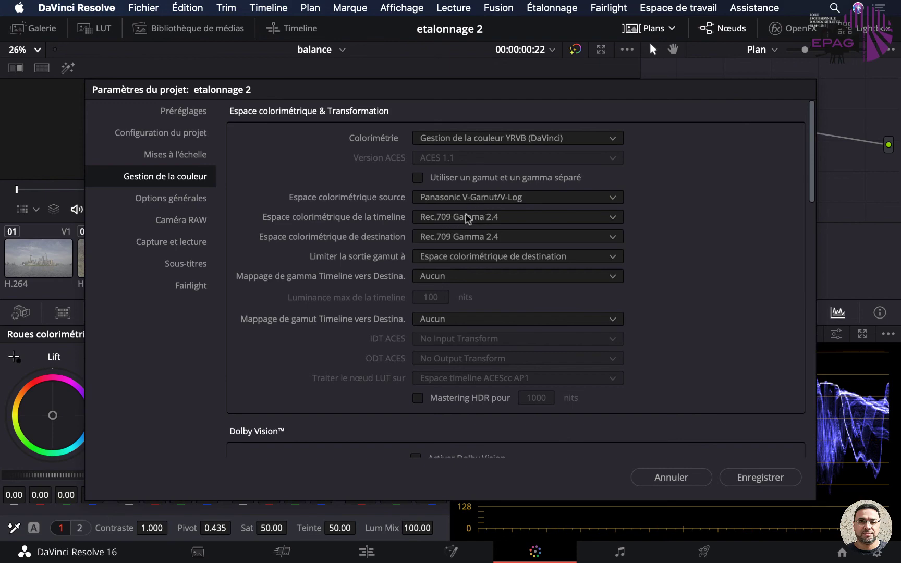
Step: Save the new colour management project settings and bring up park runners clip 10
left_click(773, 479)
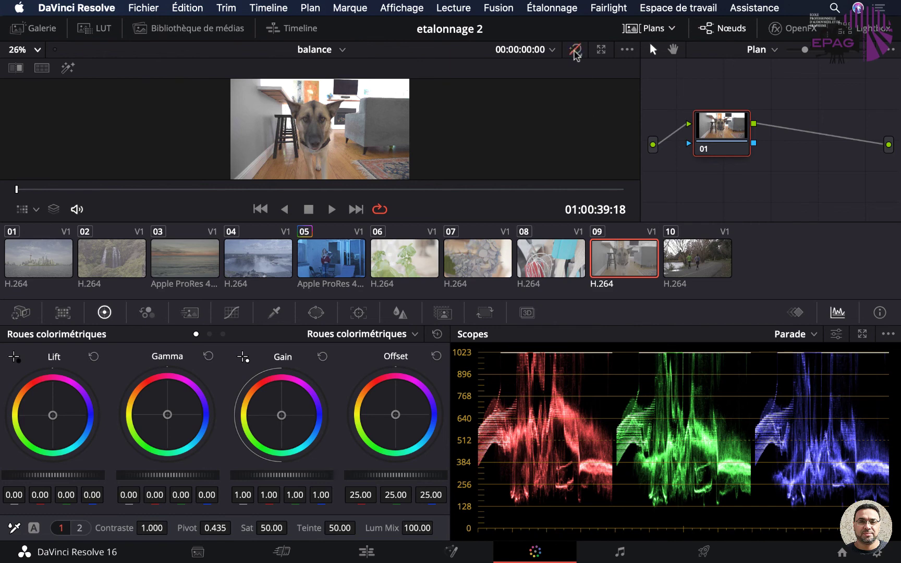
left_click_drag(697, 139, 697, 139)
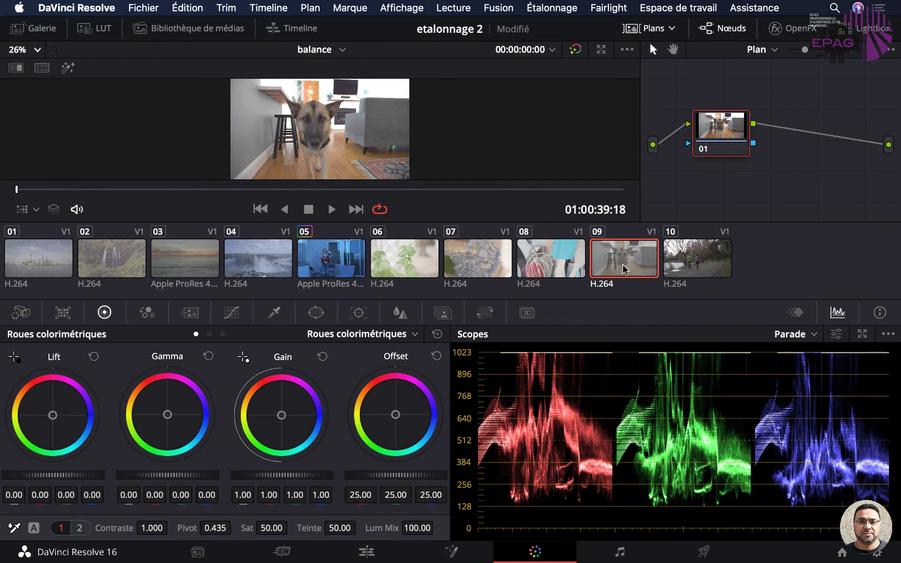
left_click(695, 263)
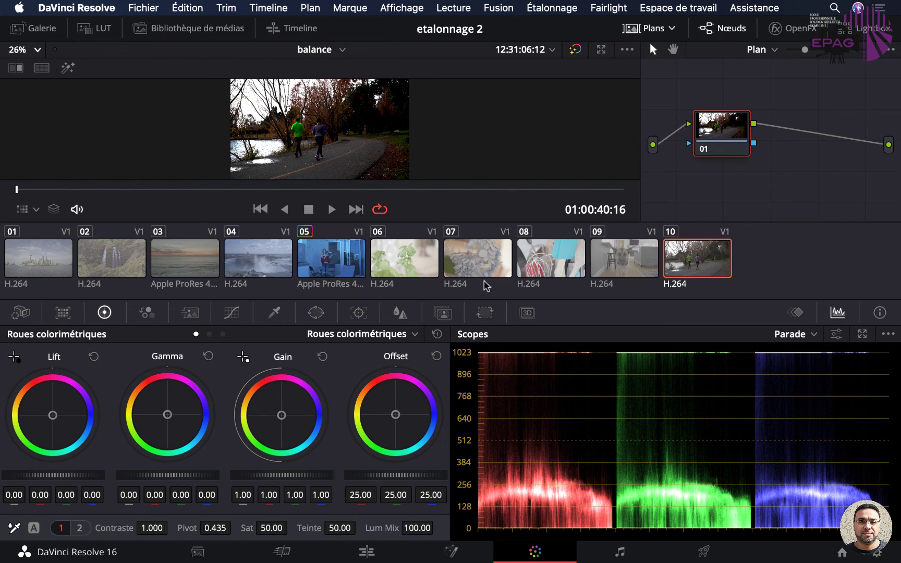
Step: Make clip 10 ignore the project's source colour space
right_click(691, 255)
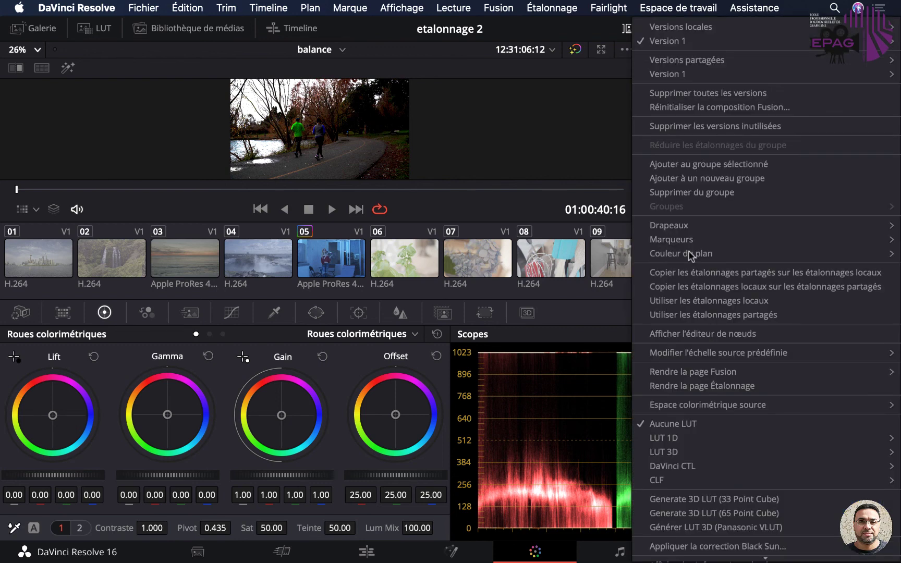
mouse_move(782, 411)
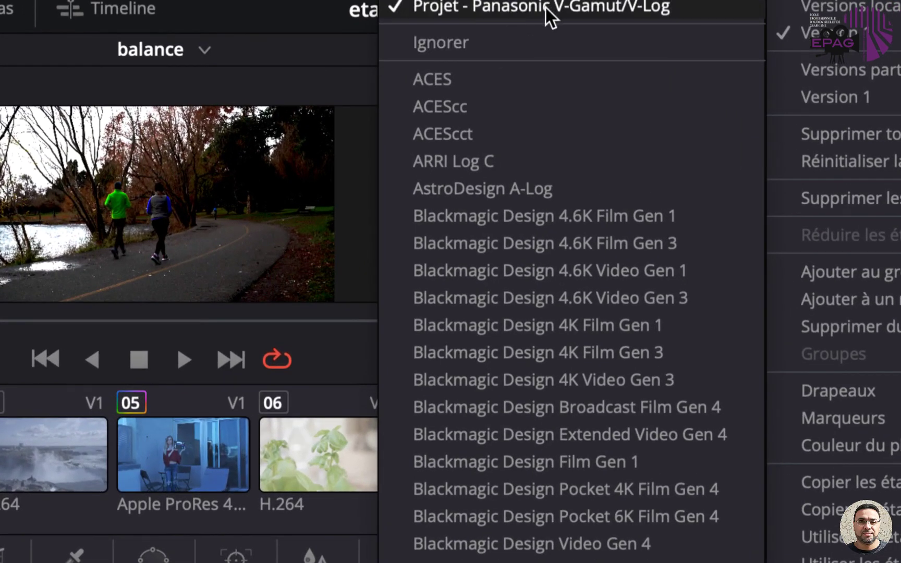
left_click(448, 47)
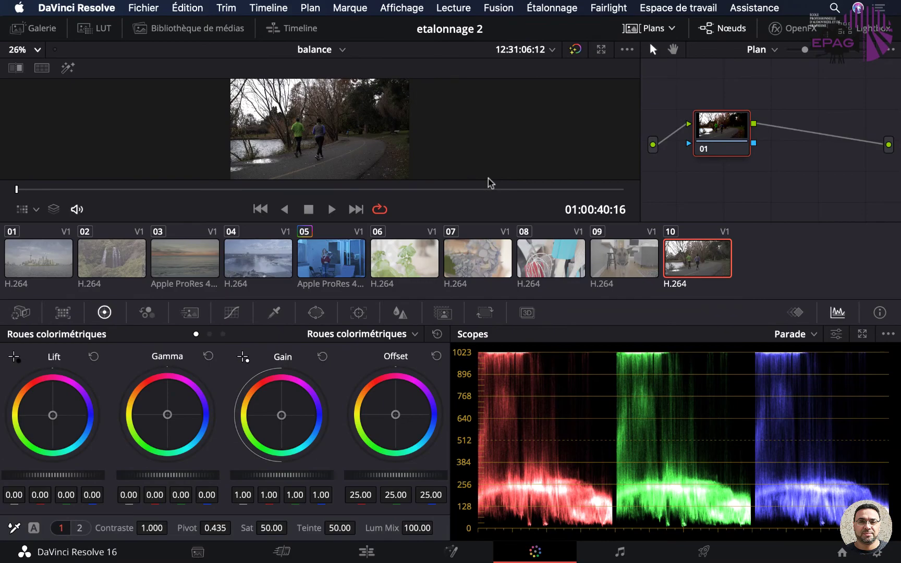
Step: Review clips 01, 02, 03 and 10, check clip 10's source colour space, then bring up dog clip 09
left_click(44, 250)
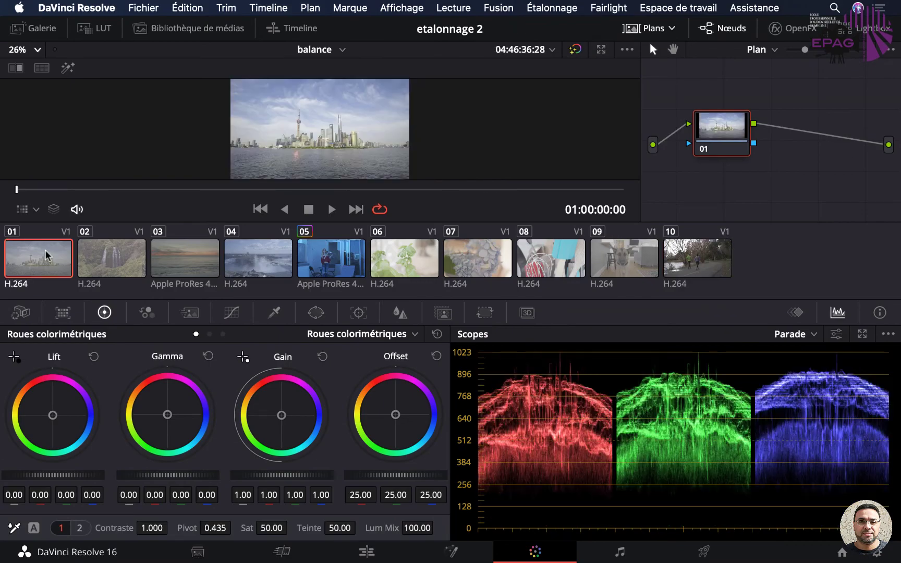
left_click(114, 258)
left_click(169, 255)
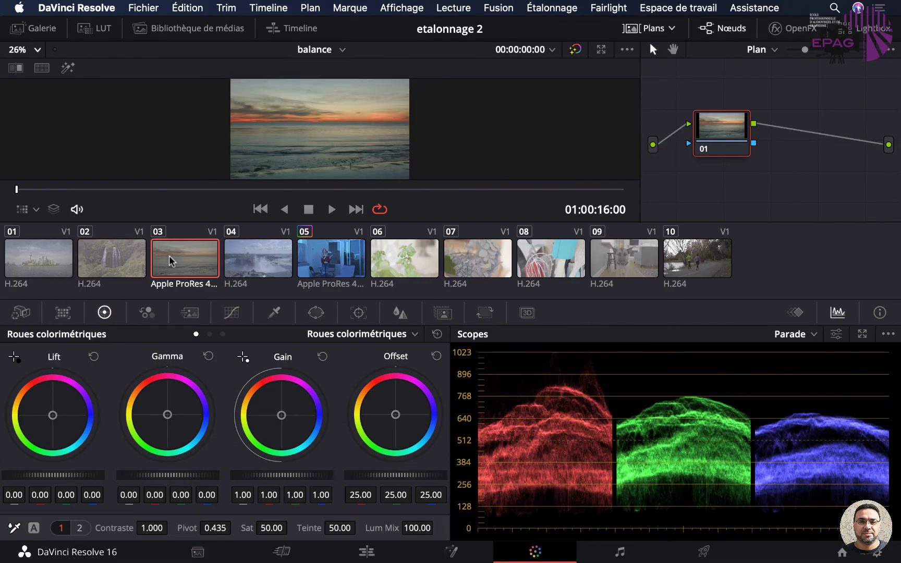
left_click(704, 256)
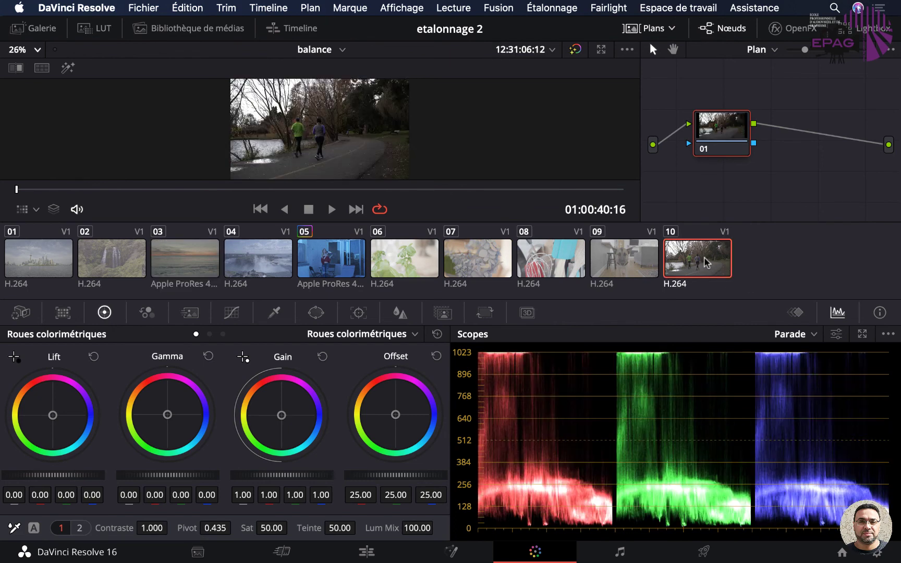
right_click(702, 261)
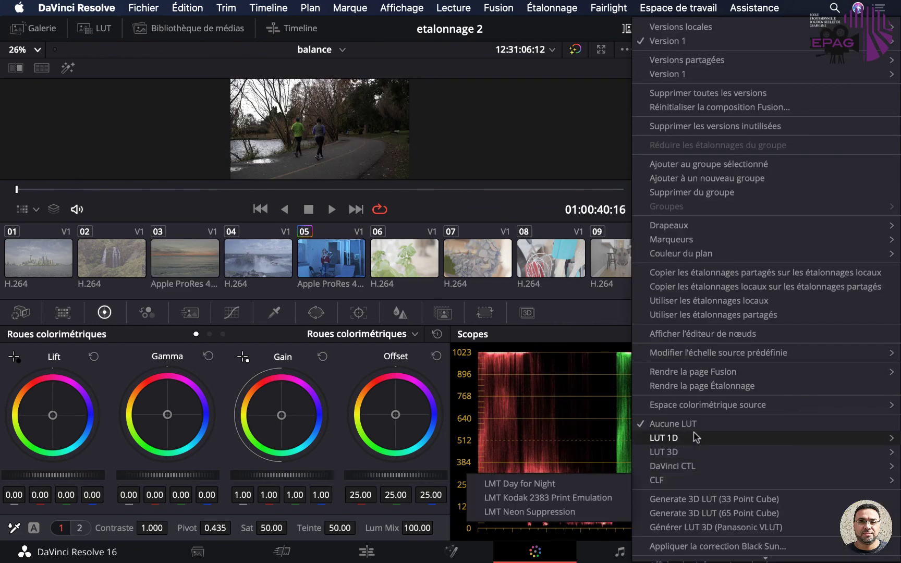
mouse_move(706, 411)
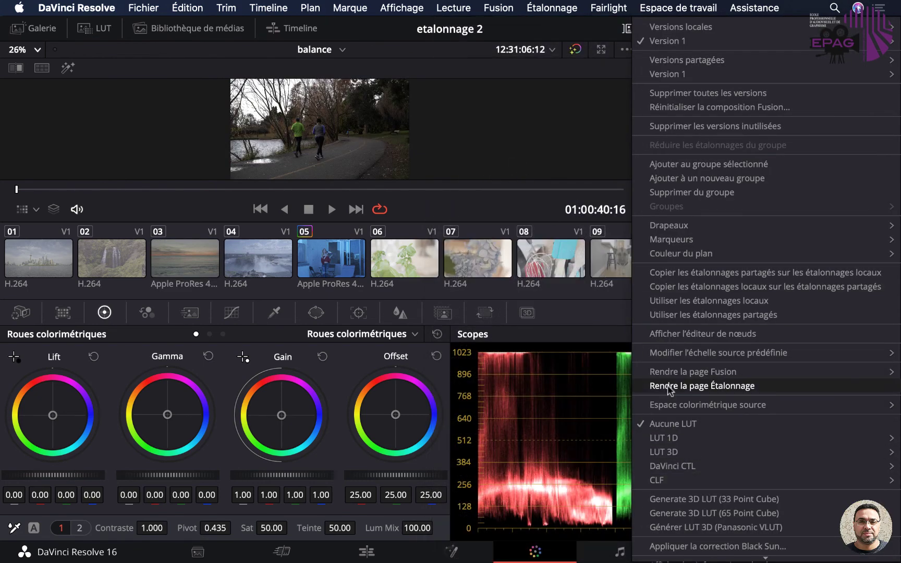
left_click(518, 265)
key("Up")
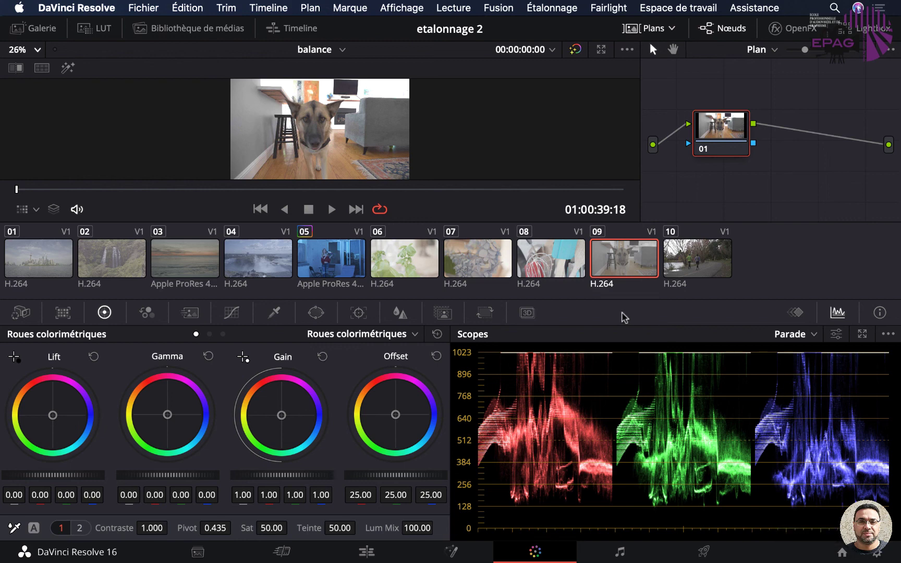
left_click(877, 556)
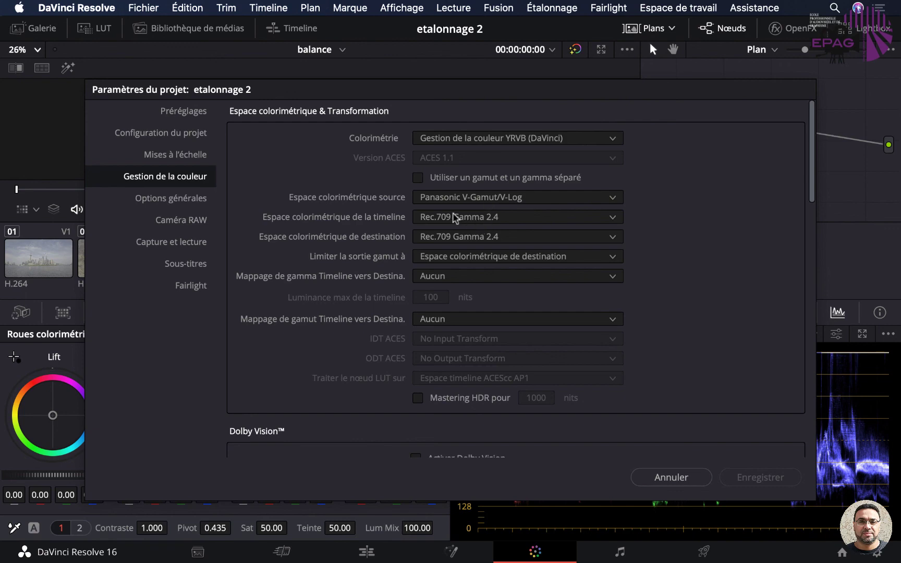
left_click(670, 475)
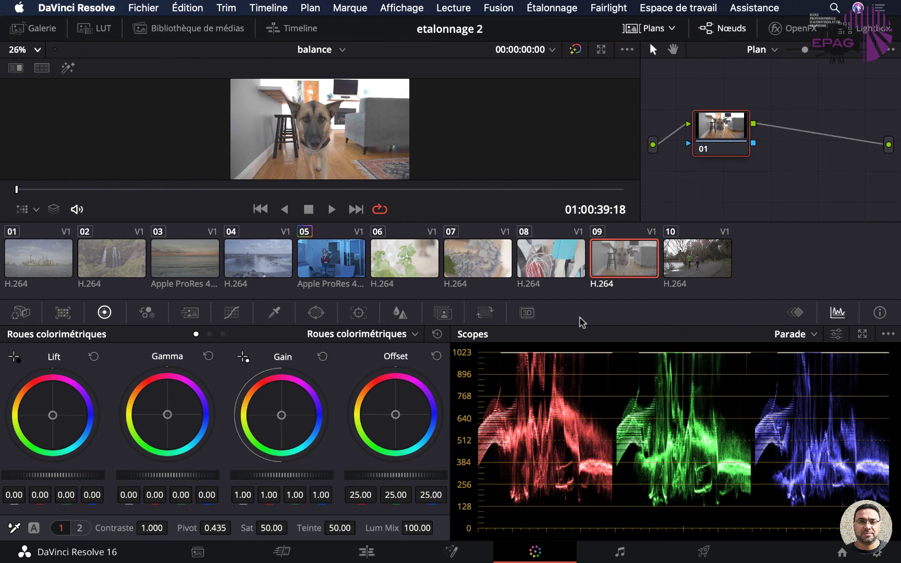
Step: Inspect the source colour space of joggers clip 10 without changing it
left_click(697, 259)
right_click(696, 258)
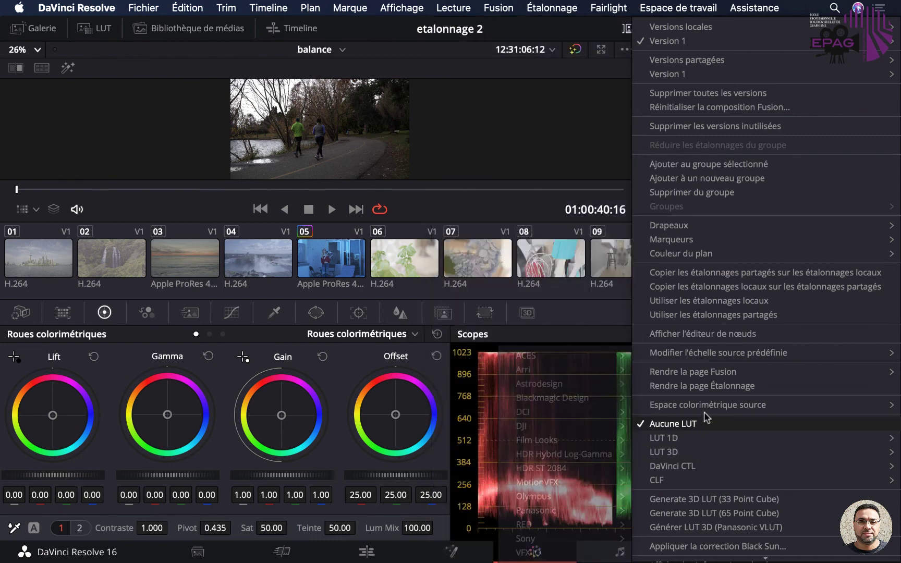
mouse_move(707, 409)
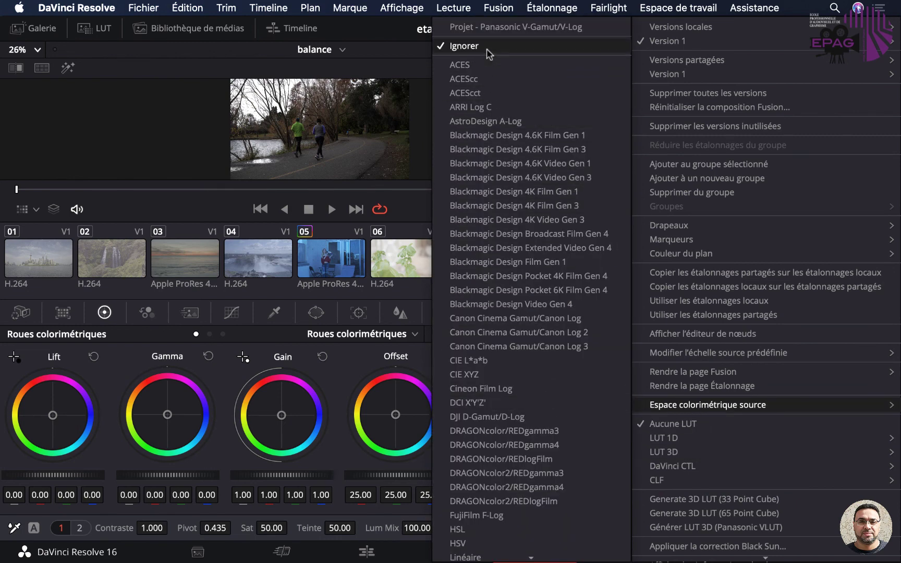
left_click(601, 245)
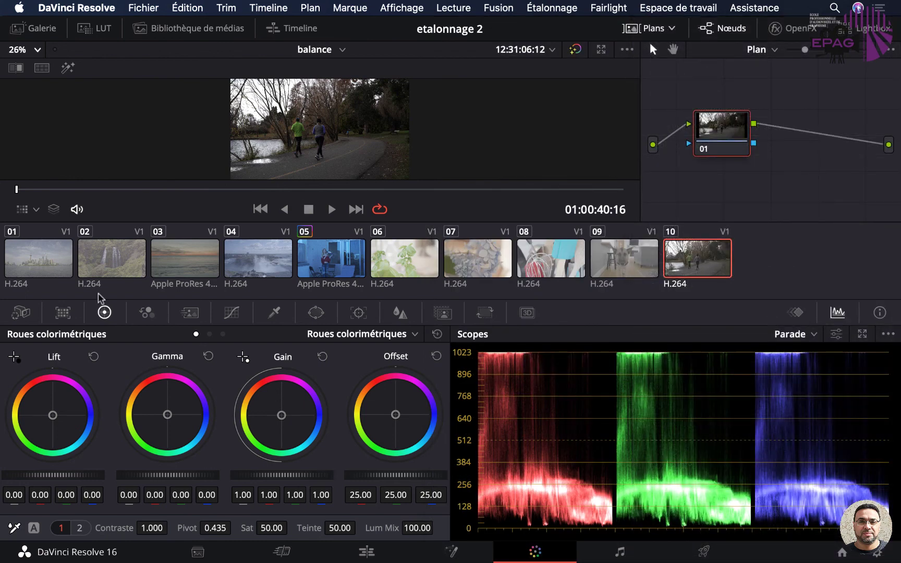
Step: Inspect the source colour space of clips 01–03 together, then bring up misty falls clip 04
left_click(56, 256)
left_click(102, 264, "super")
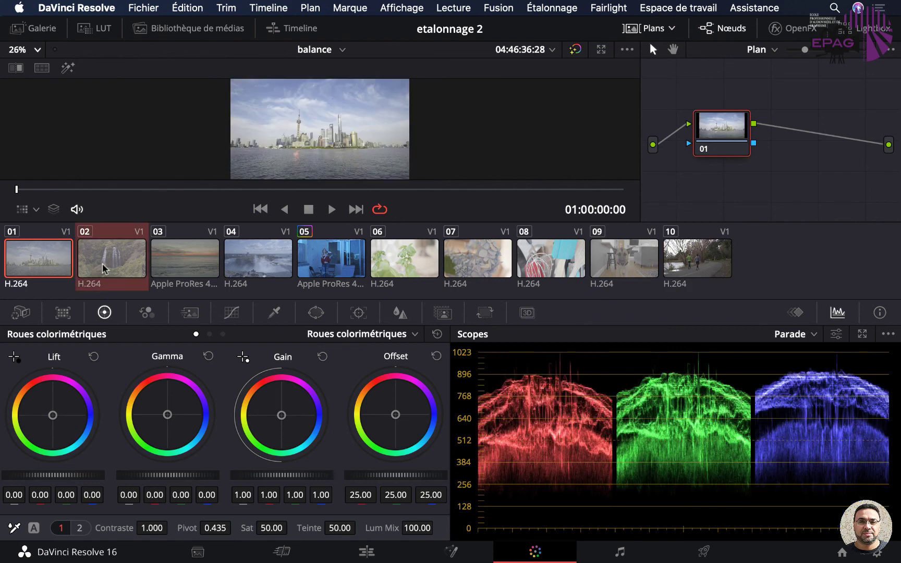
left_click(180, 266, "super")
right_click(181, 266)
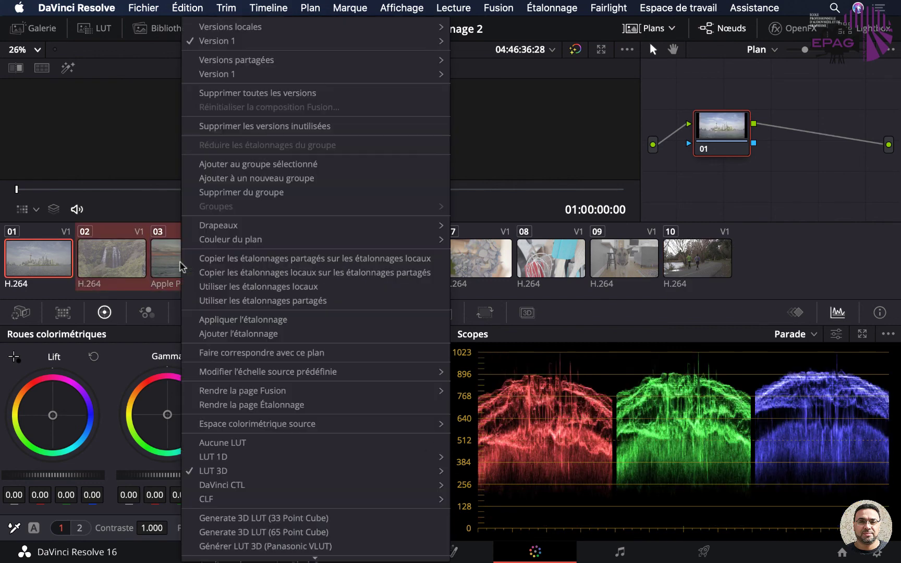
mouse_move(235, 472)
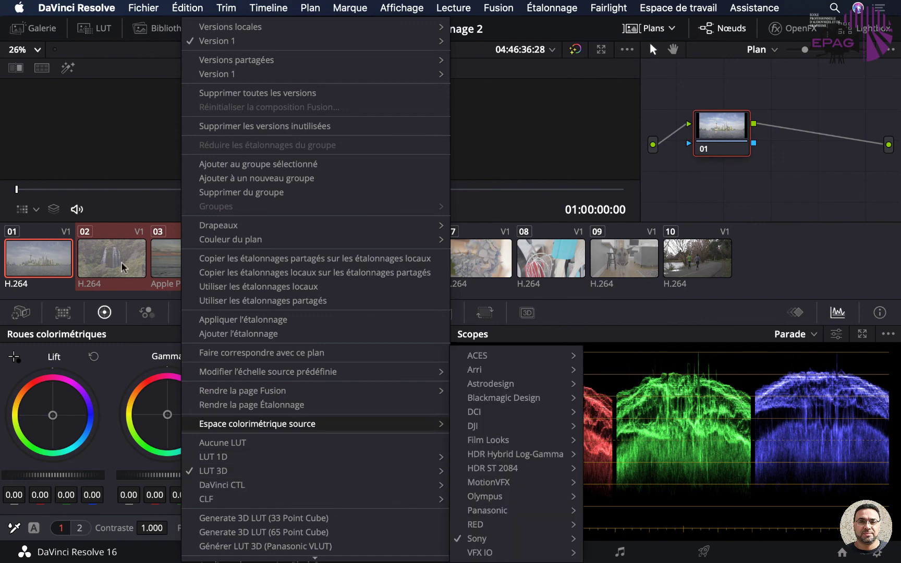
left_click(521, 422)
left_click(254, 266)
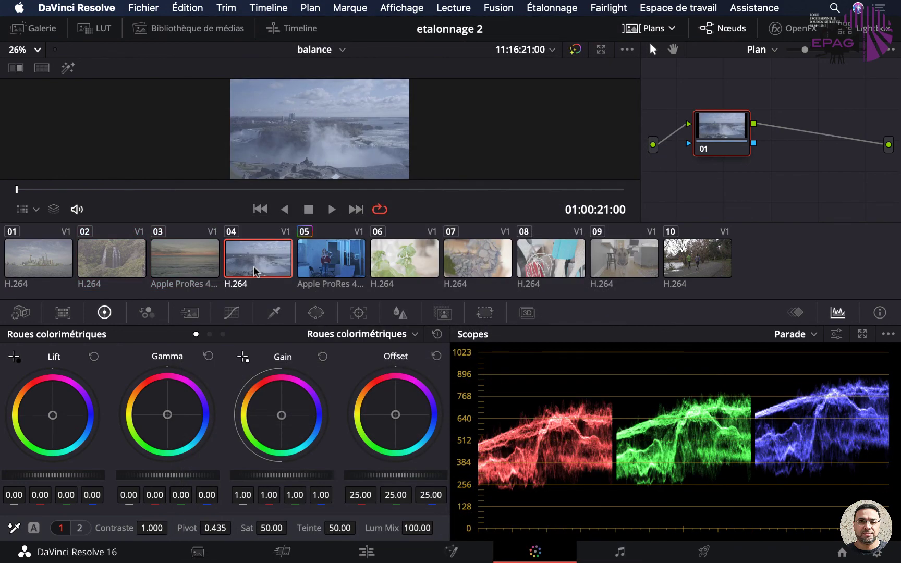
Step: Confirm colour science is still Gestion de la couleur YRVB (DaVinci) and cancel Project Settings
left_click(878, 553)
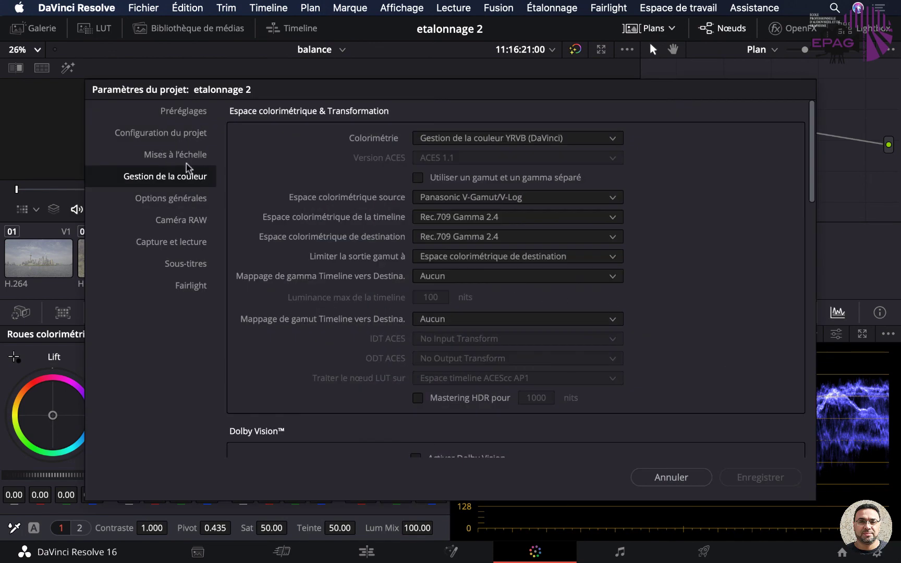
left_click(494, 138)
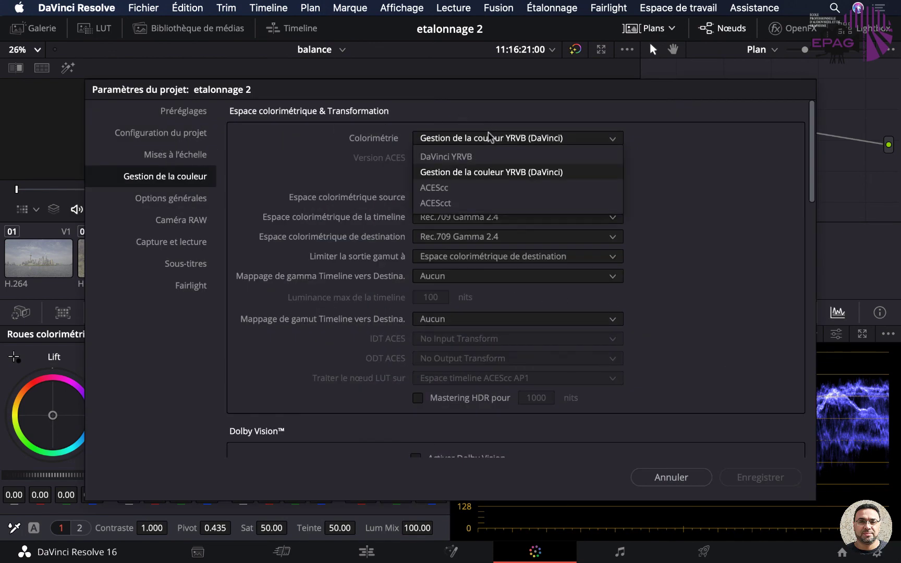
left_click(467, 177)
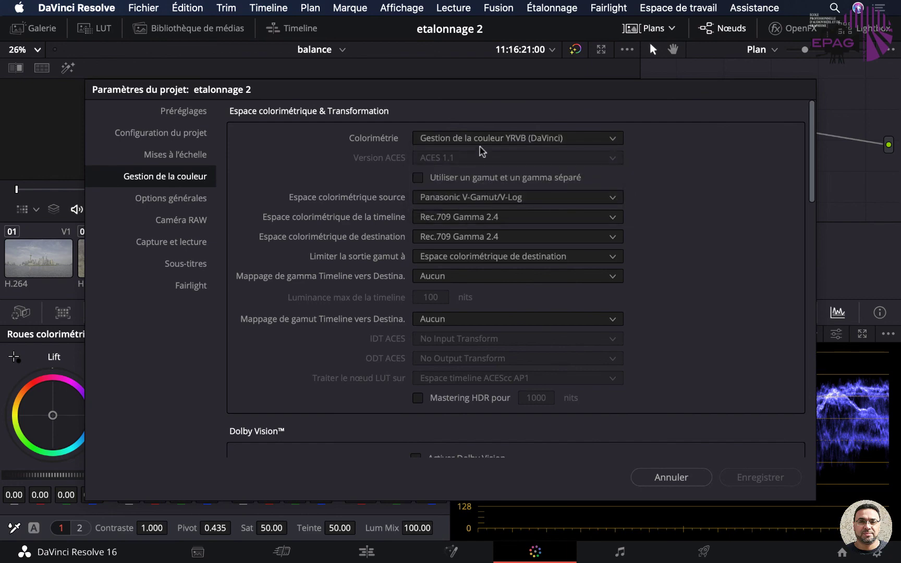
left_click(667, 479)
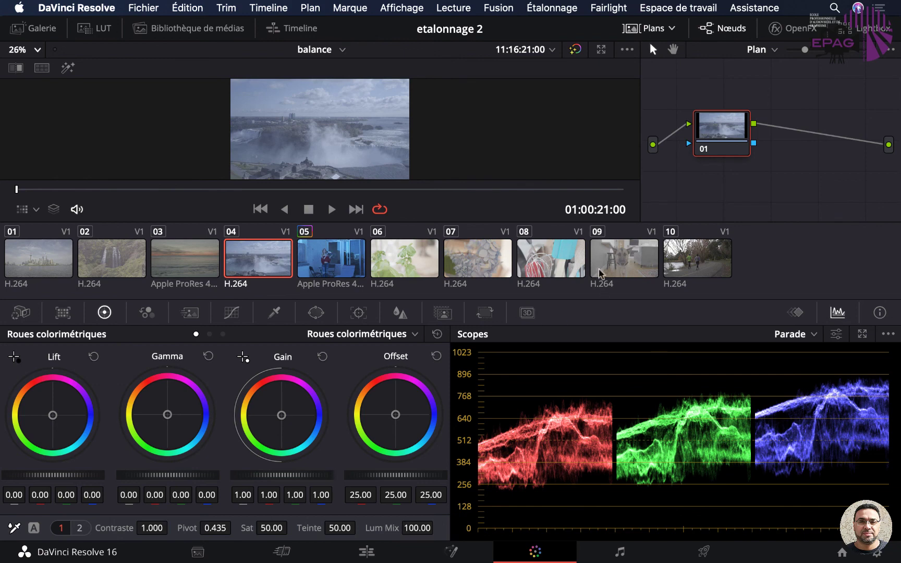
Step: Review clips 09, 08 and 10, check clip 10's options, then bring up whisk clip 08
left_click(616, 263)
left_click(567, 267)
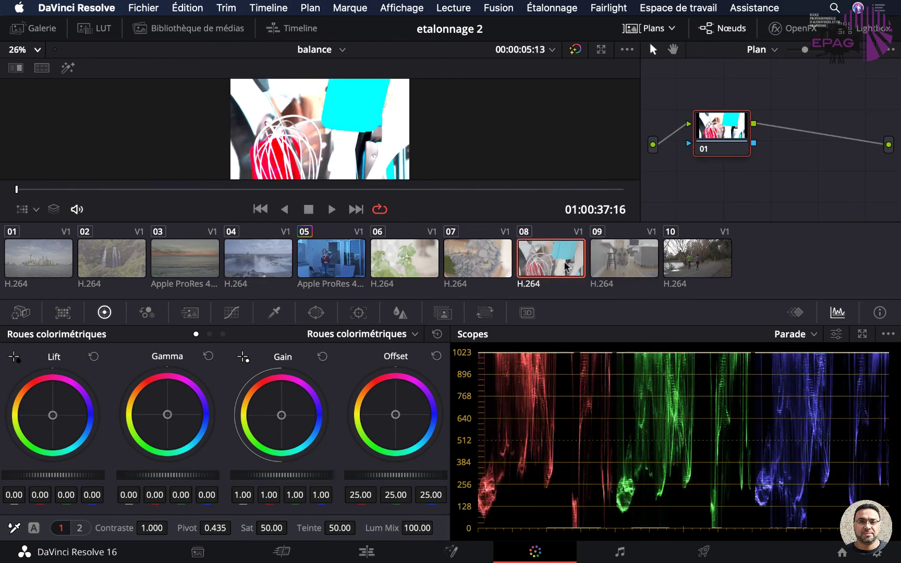
left_click(680, 266)
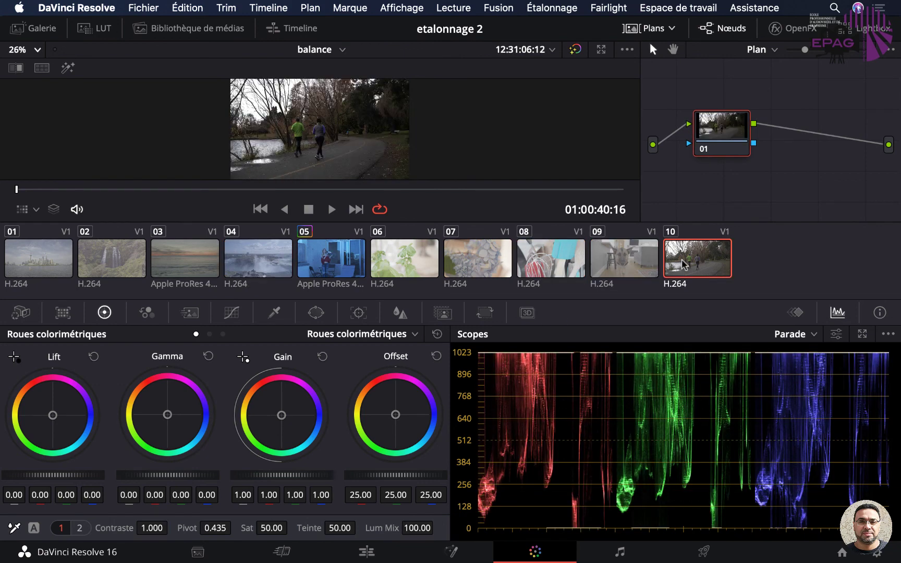
right_click(676, 270)
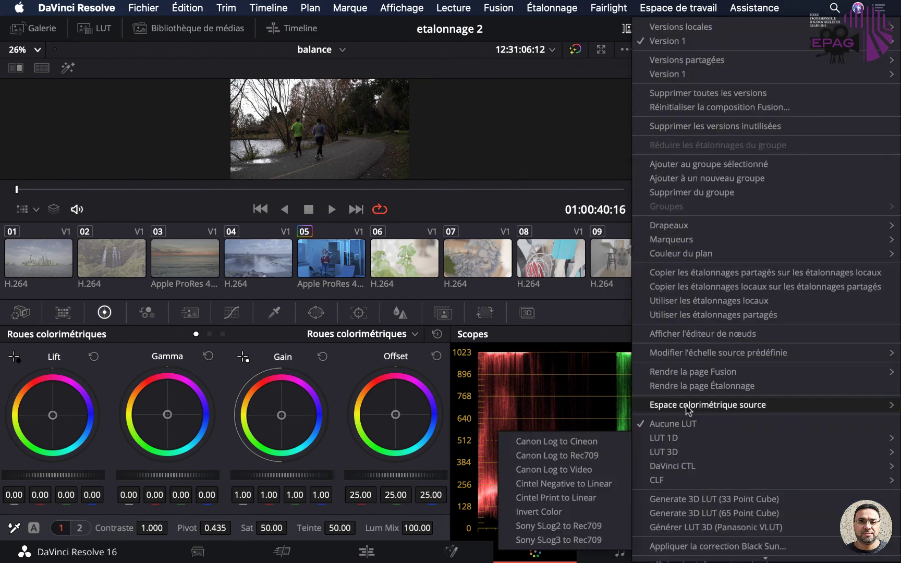
mouse_move(694, 372)
left_click(551, 284)
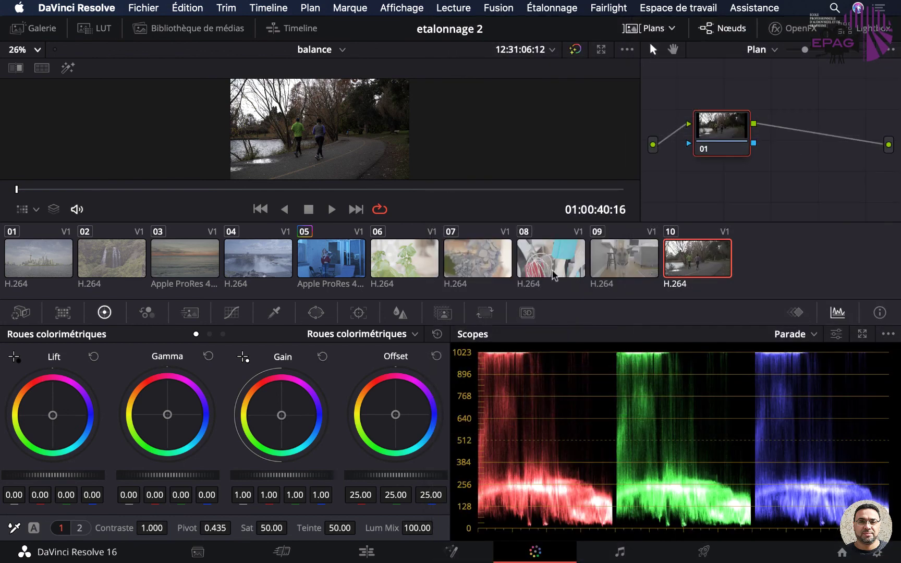
left_click(553, 261)
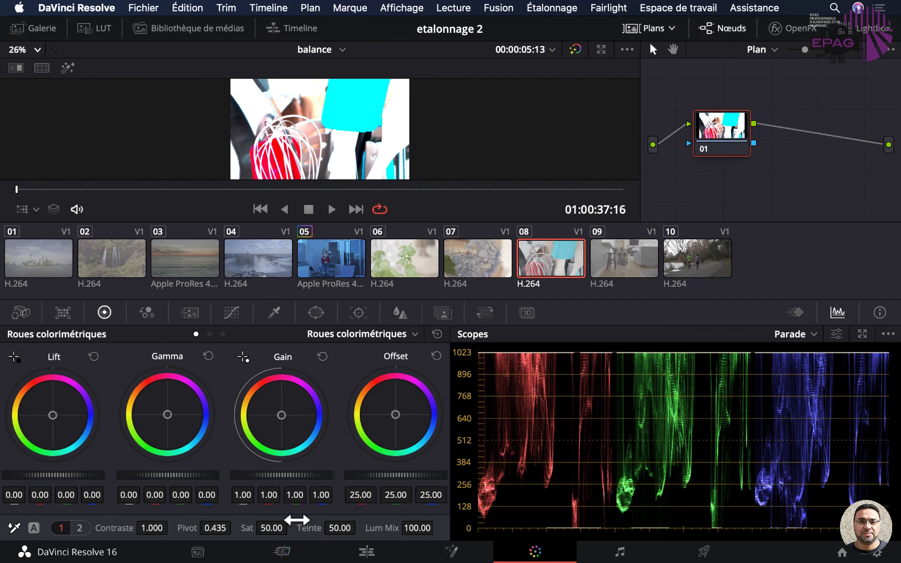
Step: Pull whisk clip 08's master gain down to about 0.36 on all channels
left_click_drag(297, 476, 311, 475)
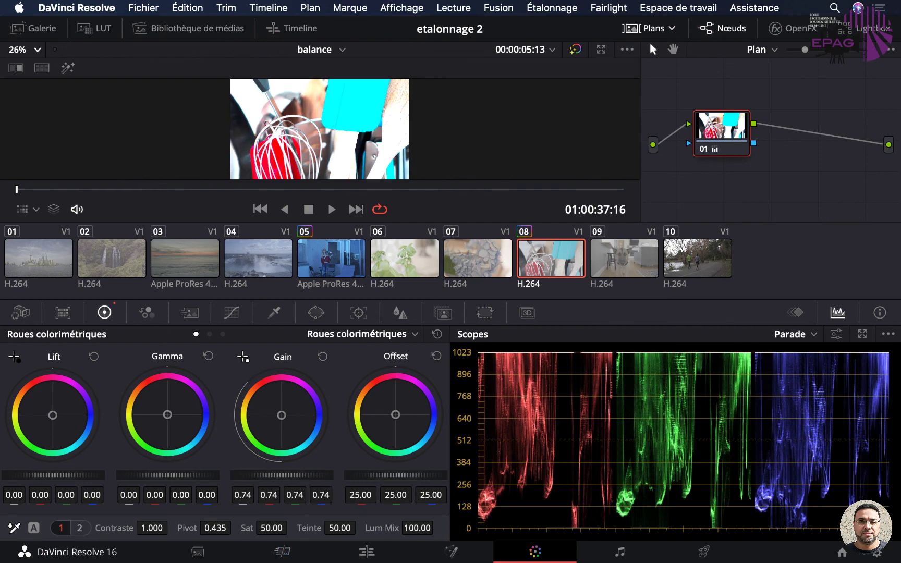
mouse_move(296, 476)
left_mouse_down()
mouse_move(284, 475)
mouse_move(316, 481)
left_mouse_up()
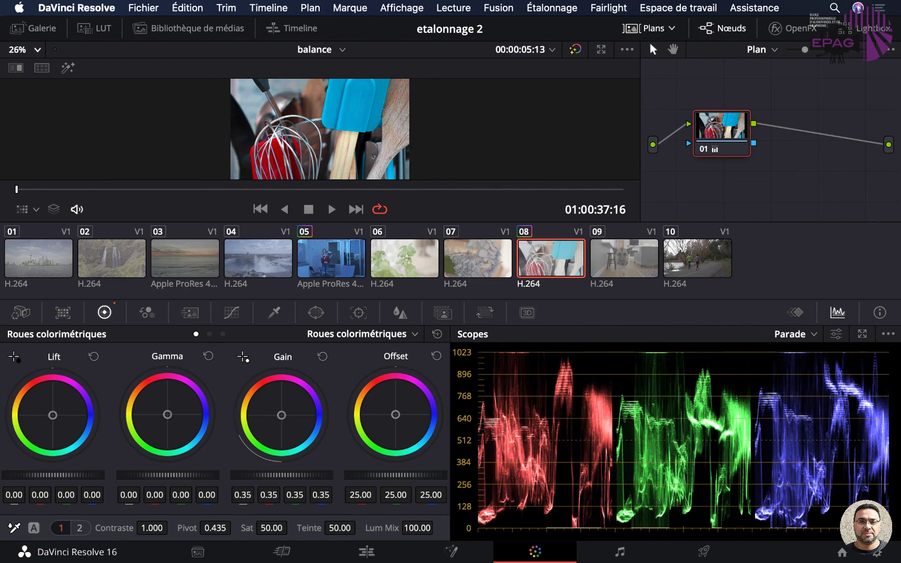
left_click_drag(308, 482, 312, 483)
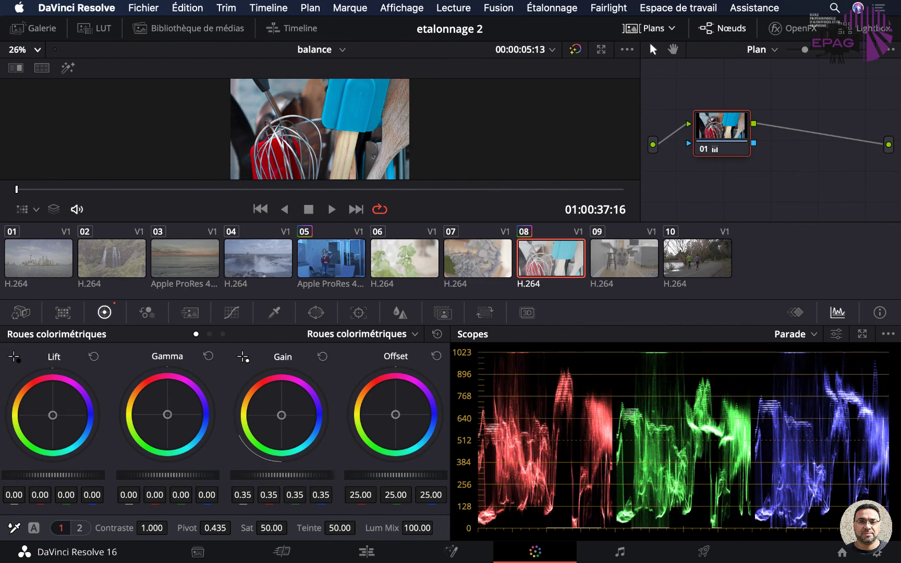